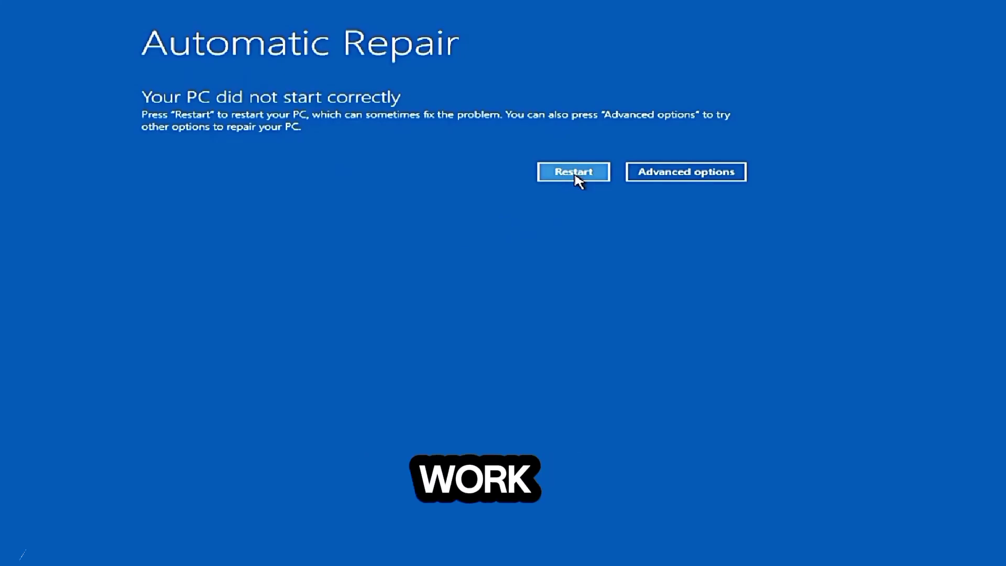
- Start Startup Repair from the advanced troubleshooting options of the Automatic Repair screen
click(658, 177)
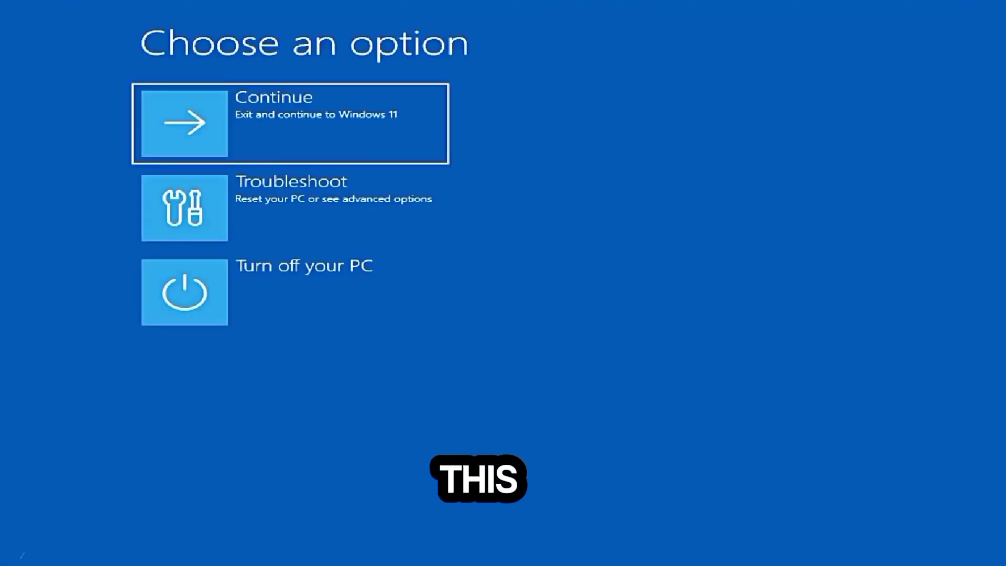
click(319, 220)
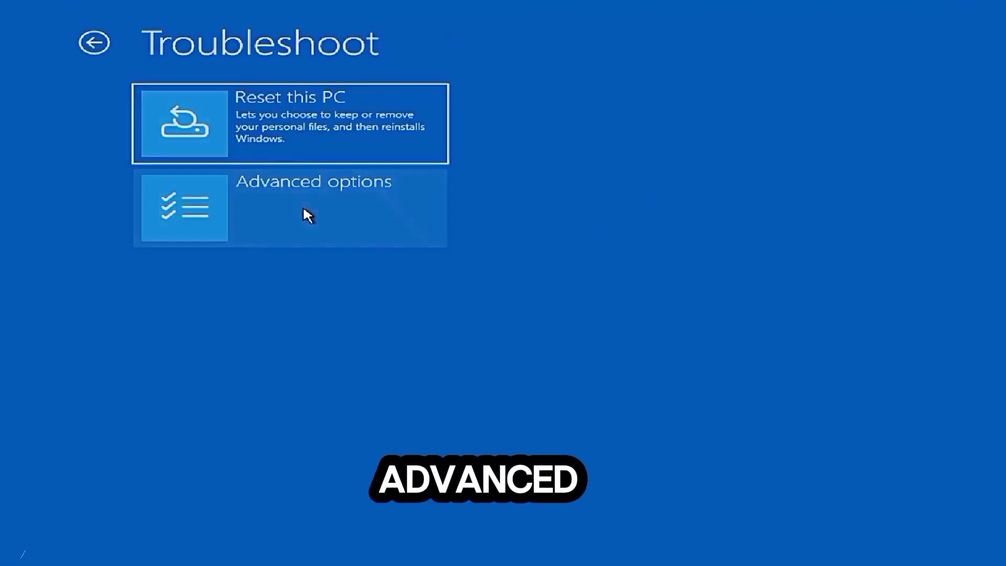
click(303, 209)
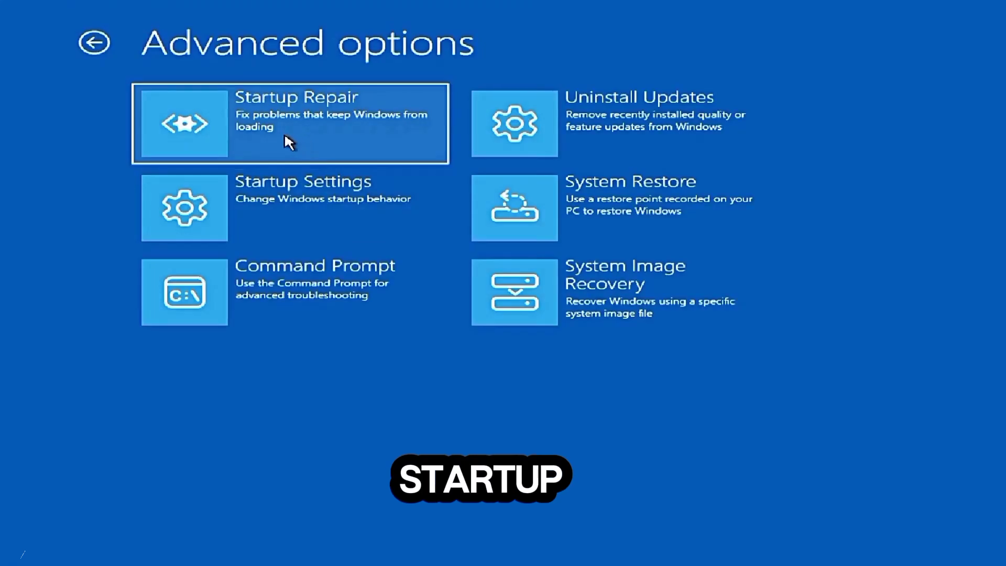
click(331, 133)
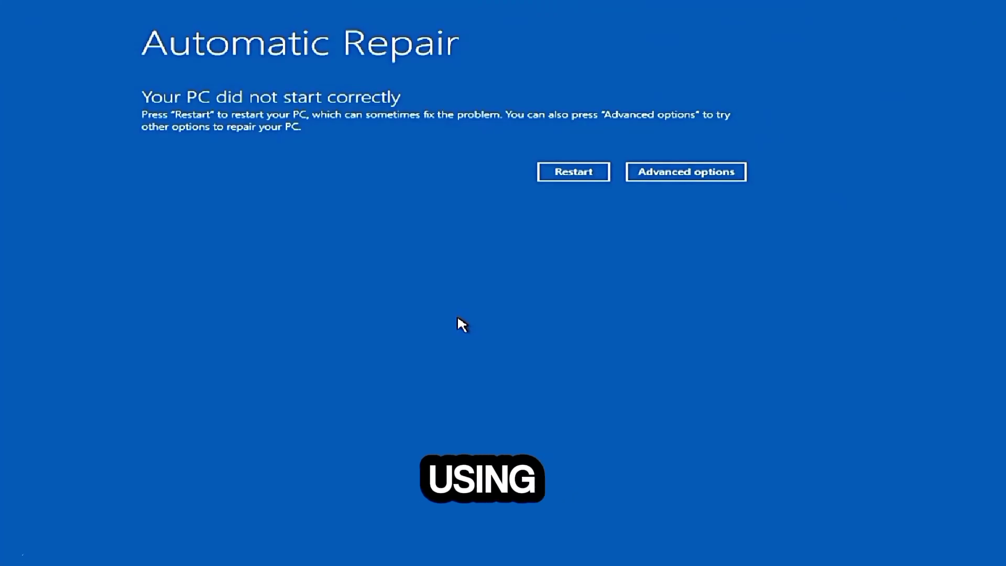
- Open the recovery Command Prompt through the advanced troubleshooting options
click(663, 179)
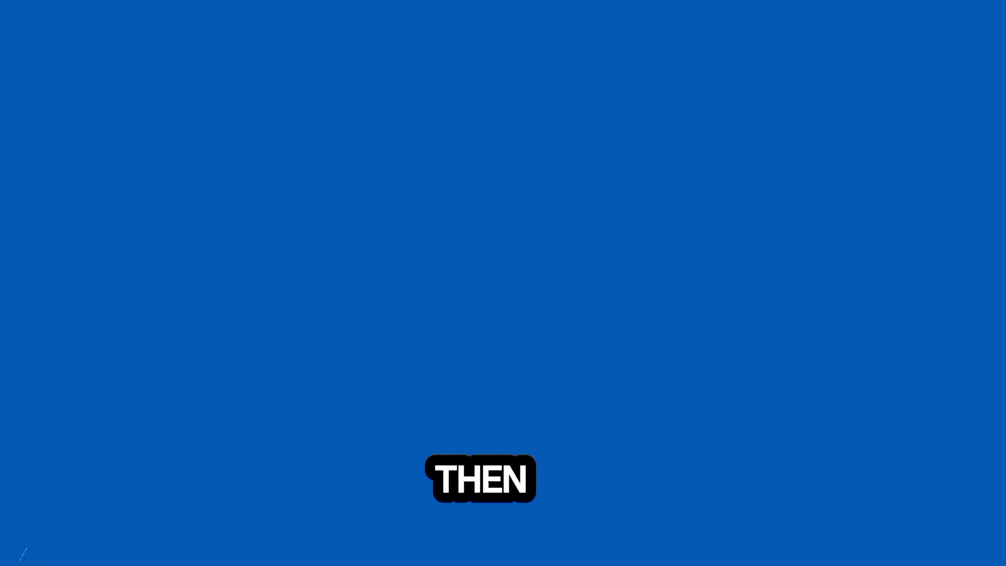
click(301, 205)
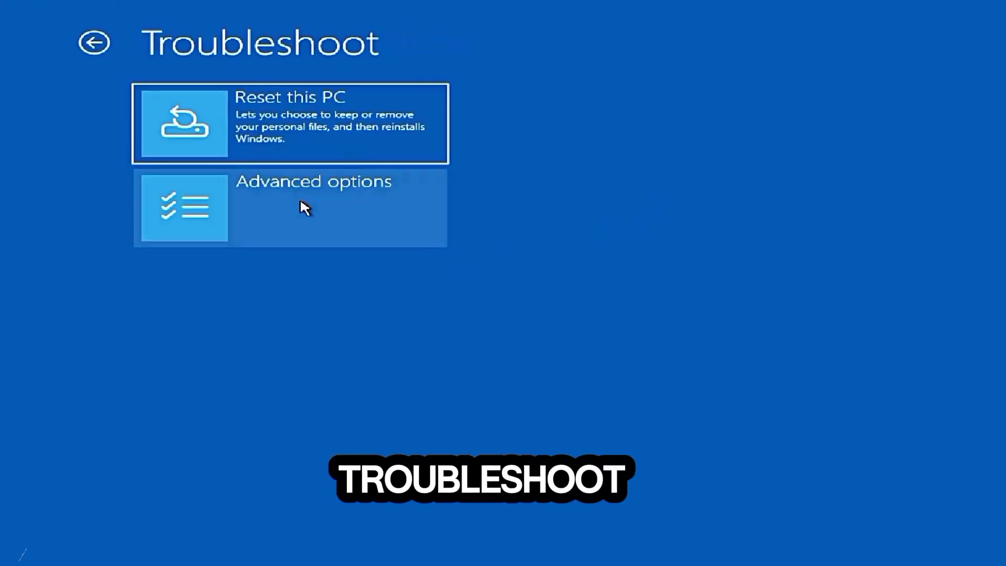
click(293, 214)
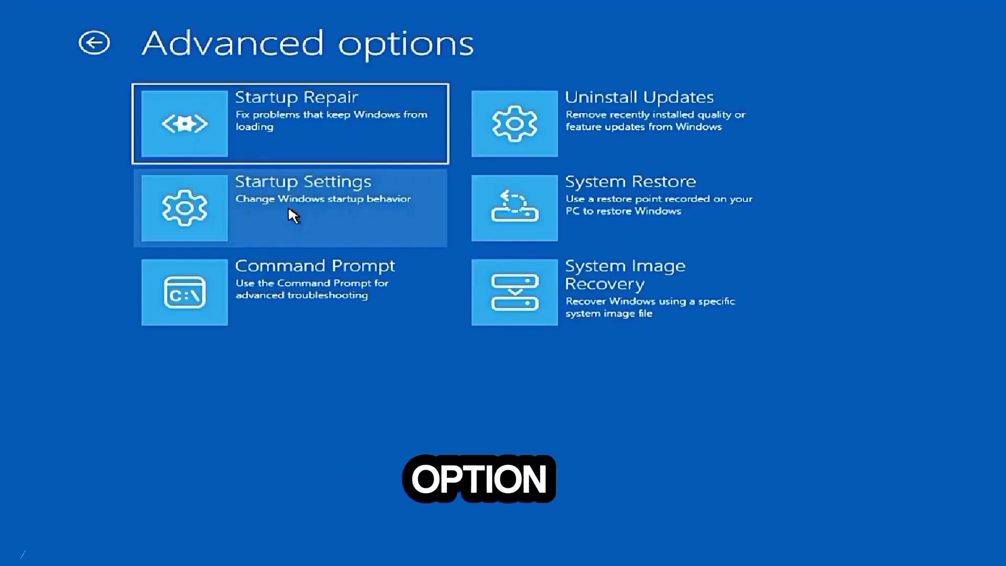
click(279, 291)
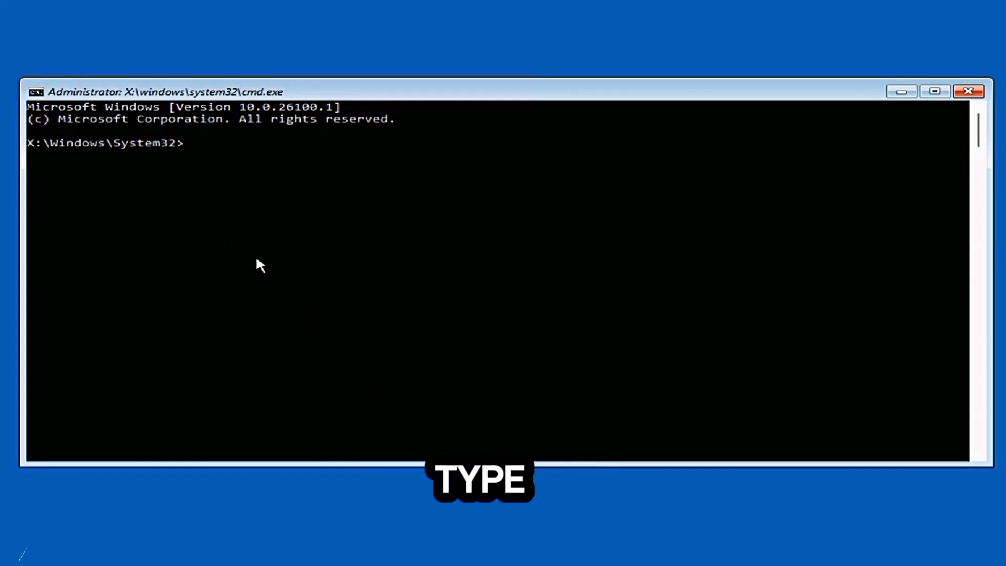
- Repair the master boot record by running bootrec /fixmbr in the recovery console
text(b)
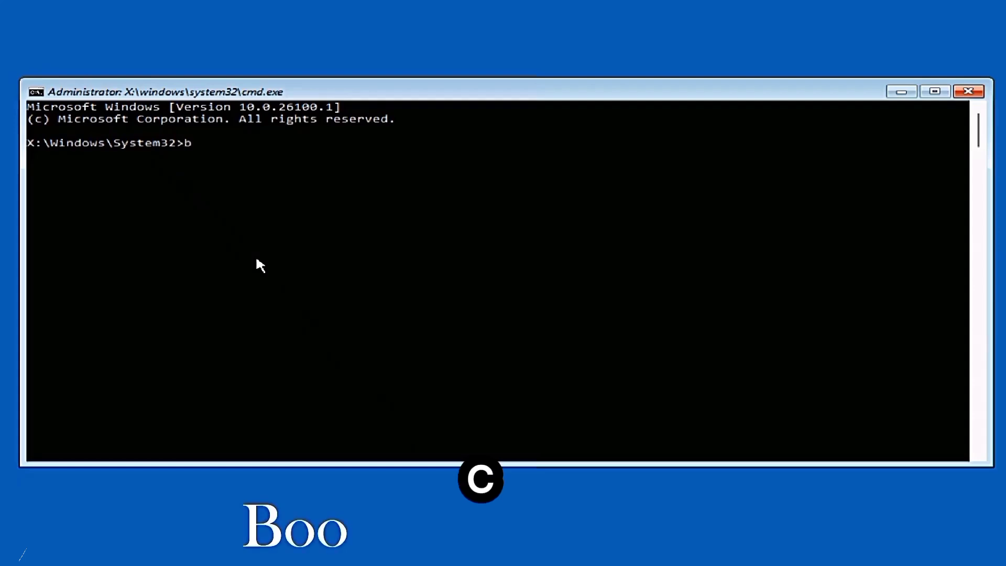
text(oo)
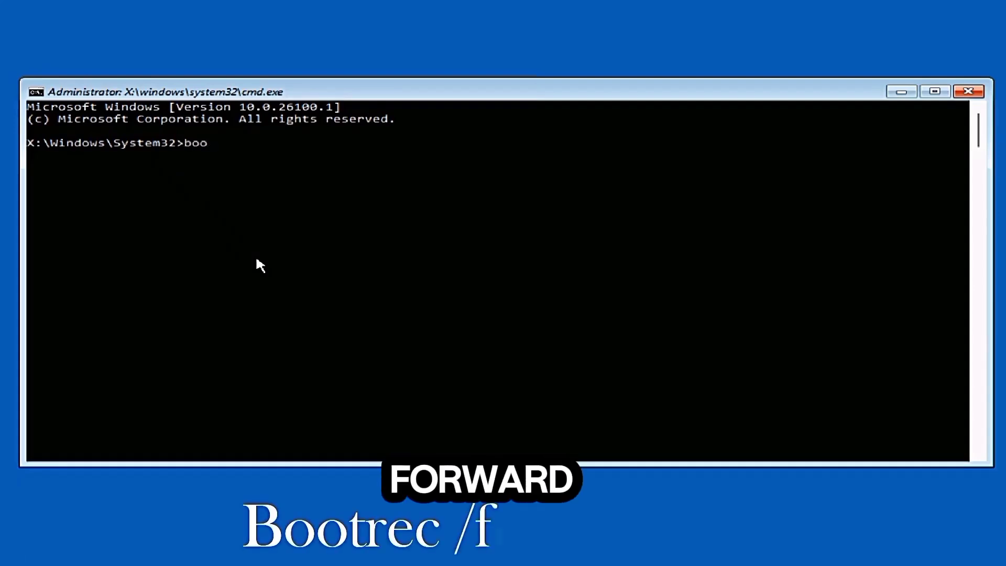
text(trec)
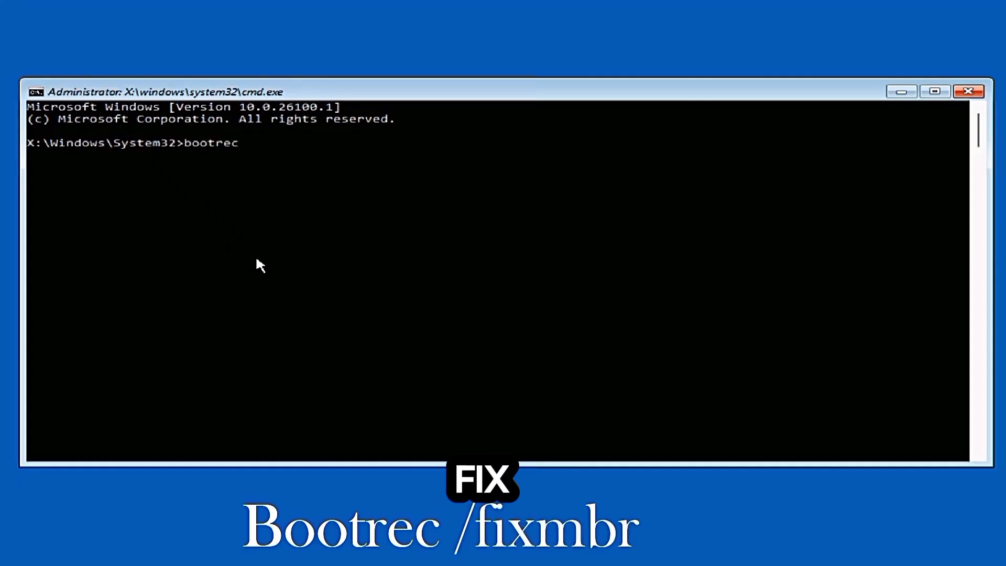
text( /)
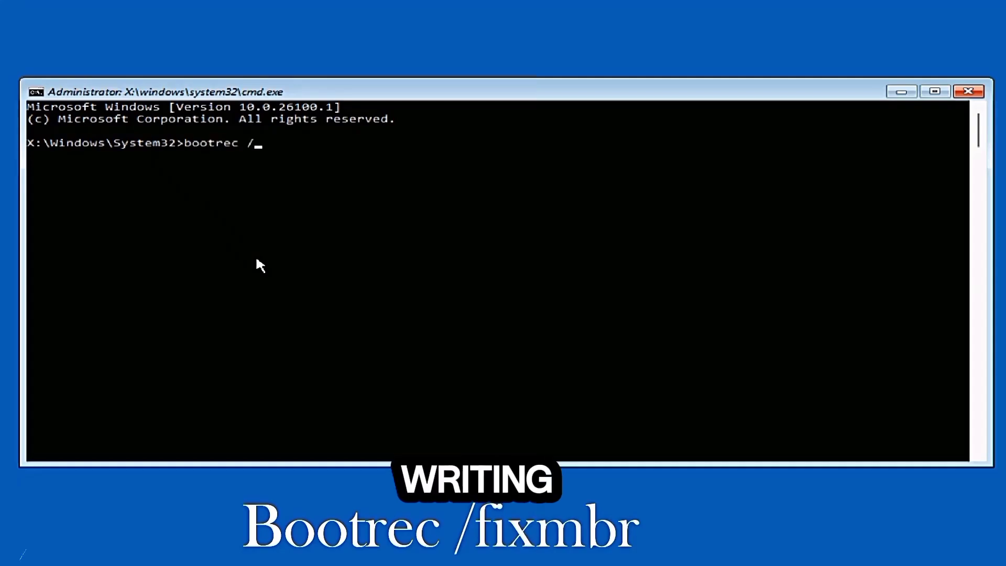
text(fixmbr)
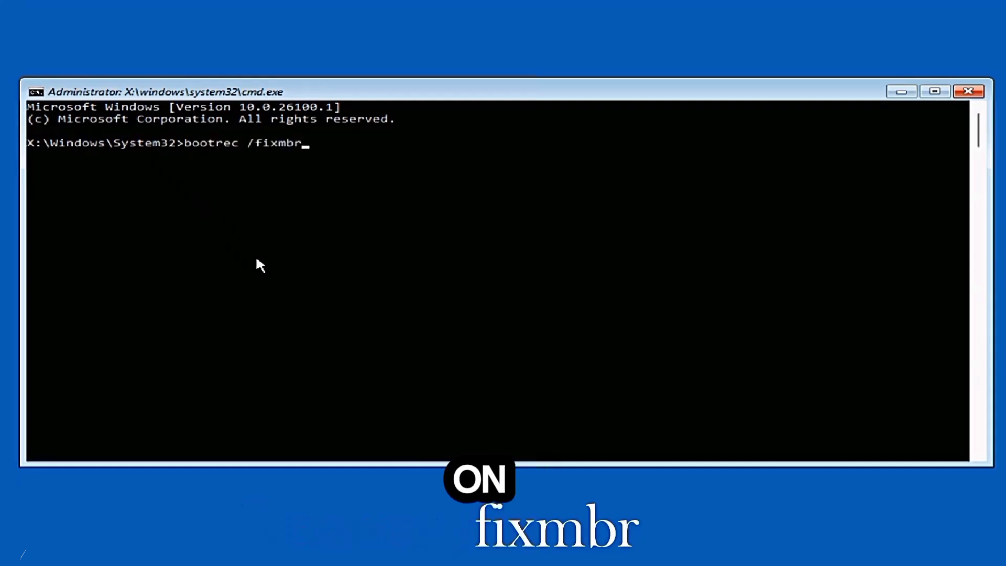
key(Return)
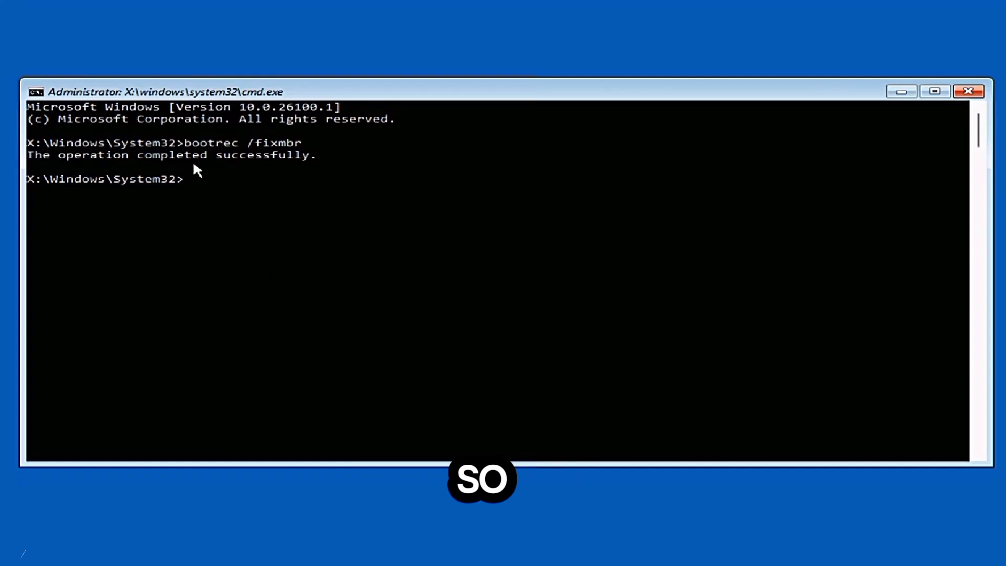
- Try to write a new boot sector by running bootrec /fixboot
text(bootrec)
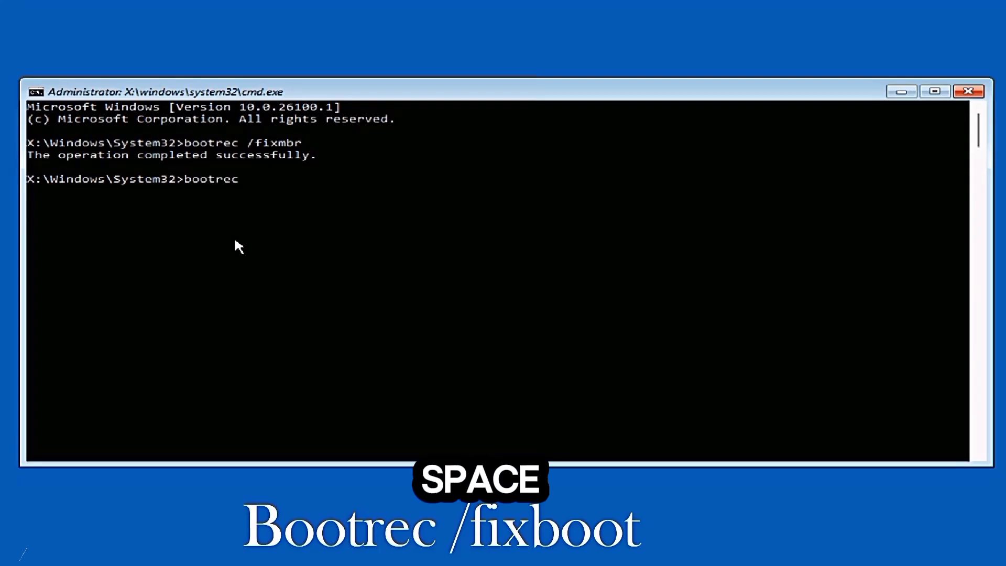
text( /fixboot)
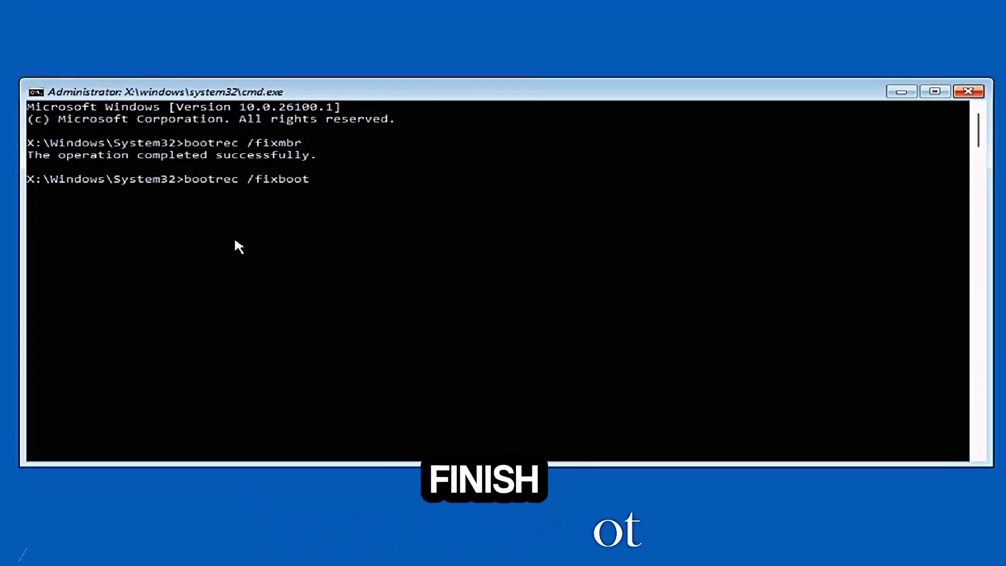
key(Return)
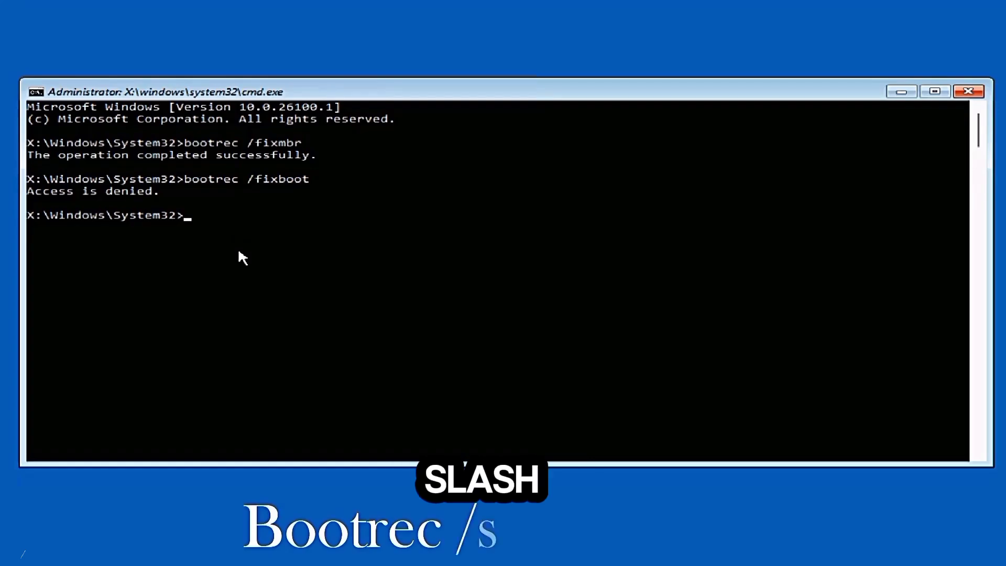
- Scan all disks for Windows installations by running bootrec /scanos
text(bootrec /scanos)
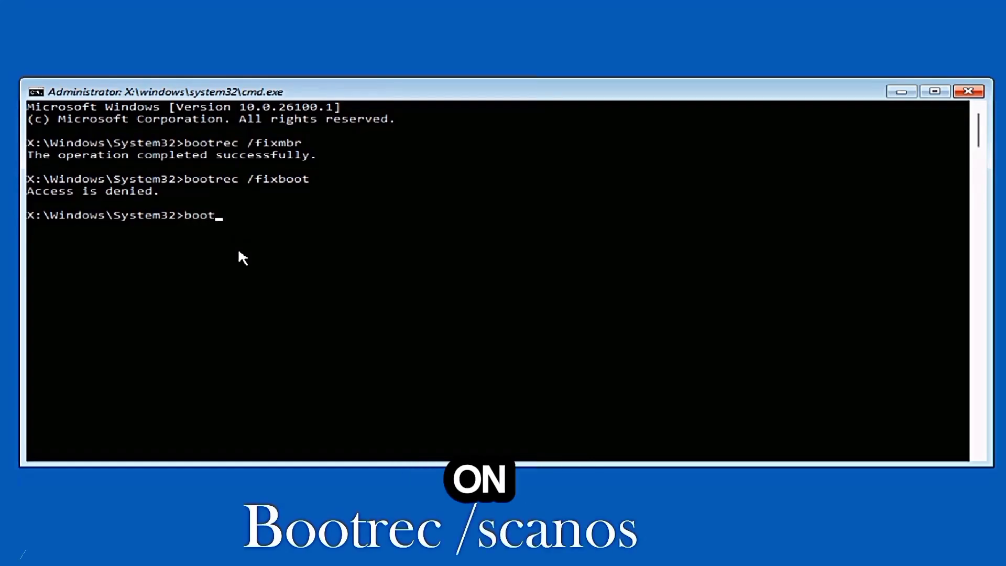
key(Return)
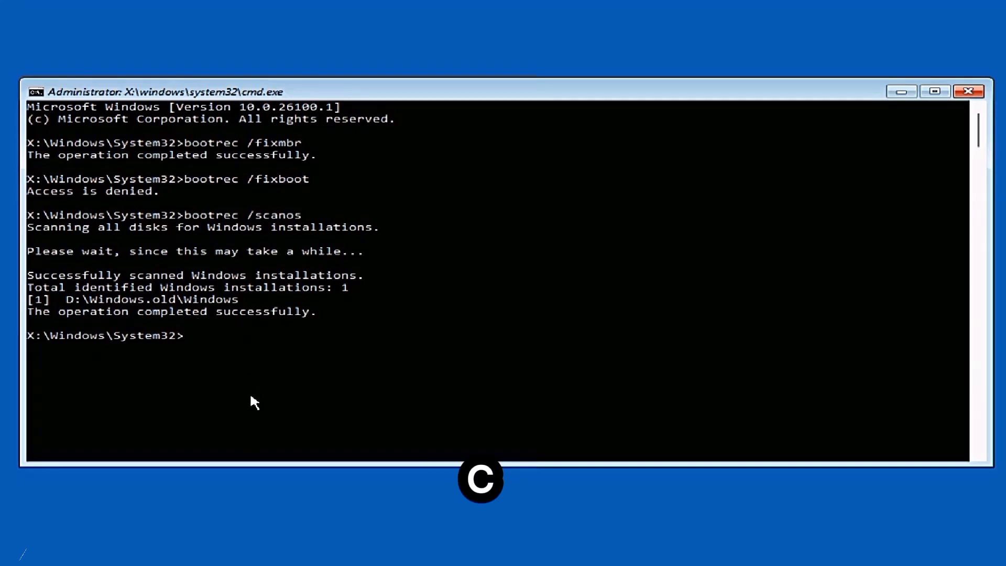
- Check drive C for file system errors and bad sectors by running chkdsk /f/r c:
text(ch)
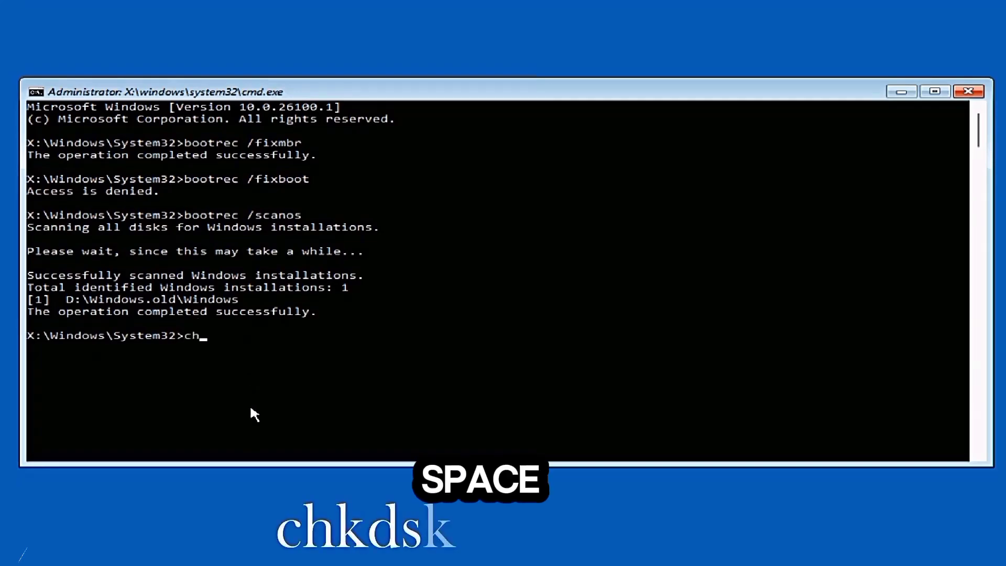
text(kd)
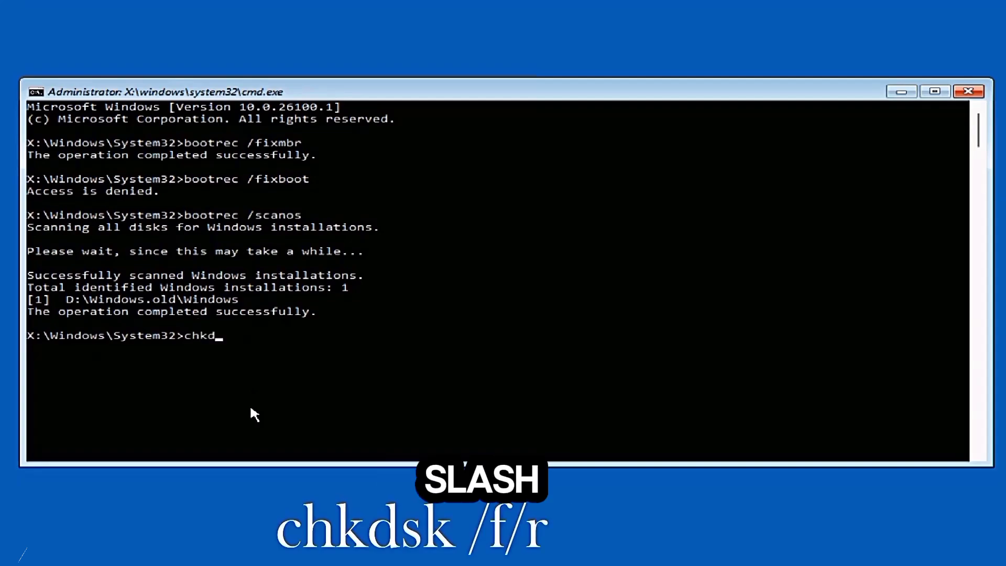
text(sk )
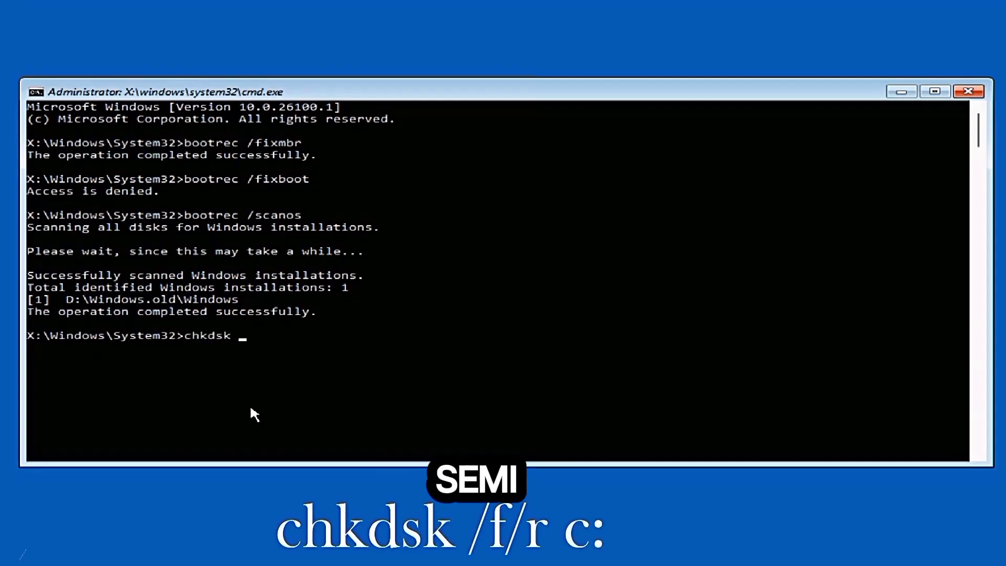
text(/f/r c:)
key(Return)
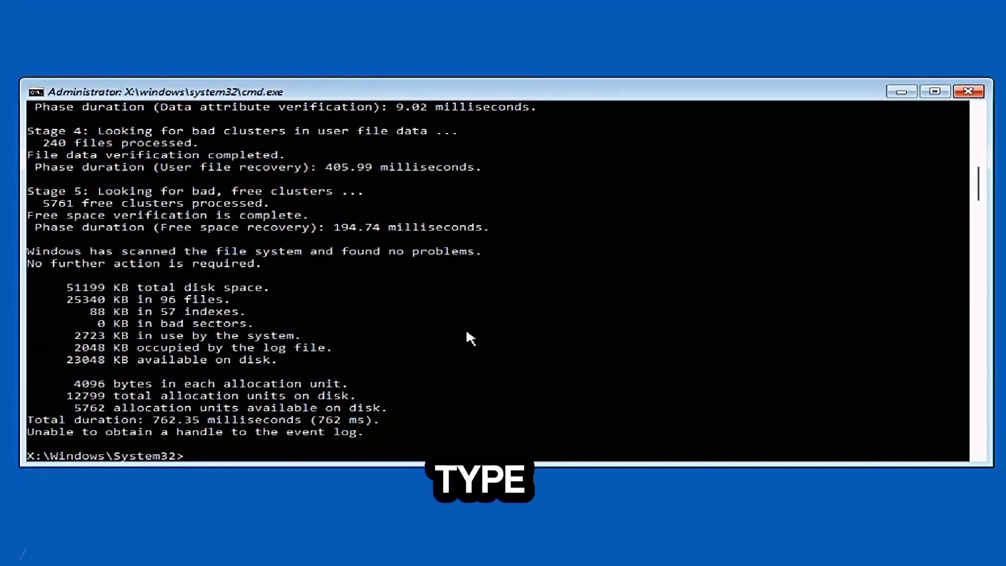
- Scan and repair the protected system files by running sfc /scannow
scroll(500, 322, down, 4)
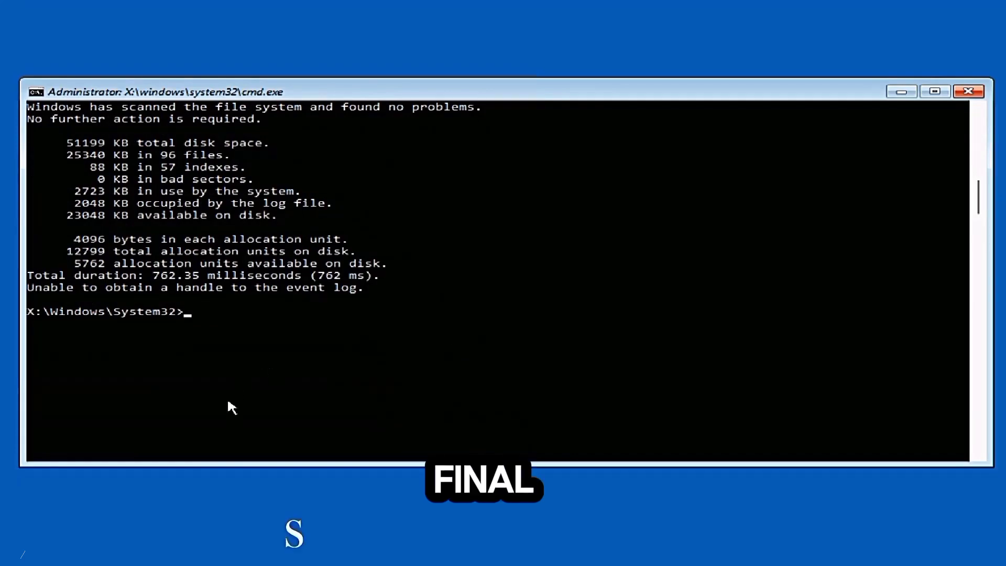
text(s)
text(f)
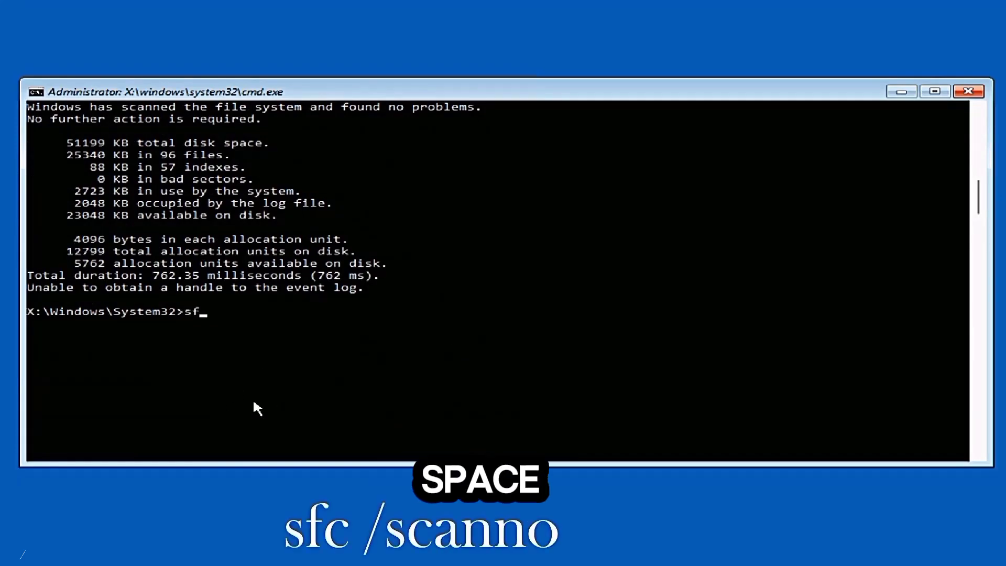
text(c /sc)
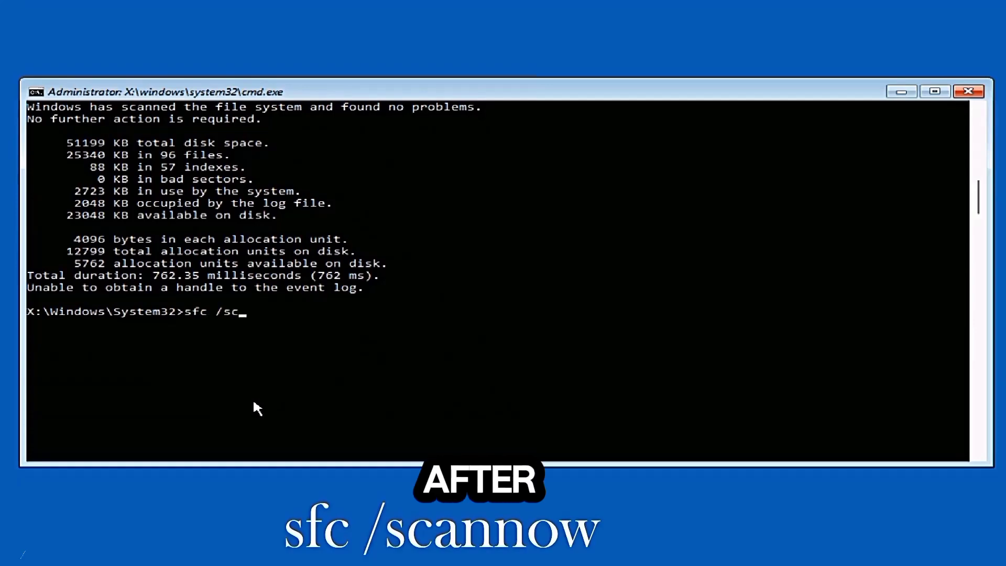
text(annow)
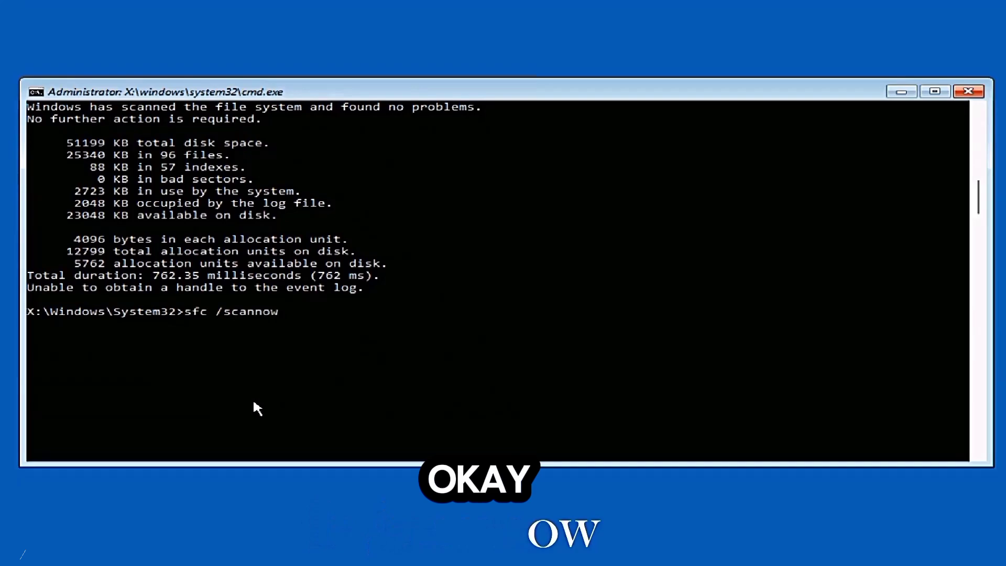
key(Return)
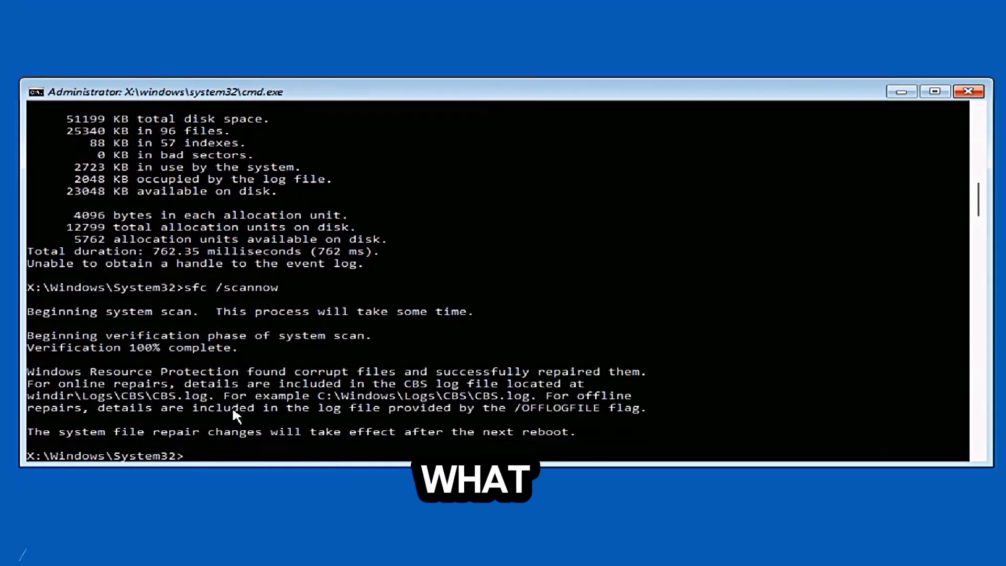
- Close the console with the exit command and continue to Windows 11
text(exit)
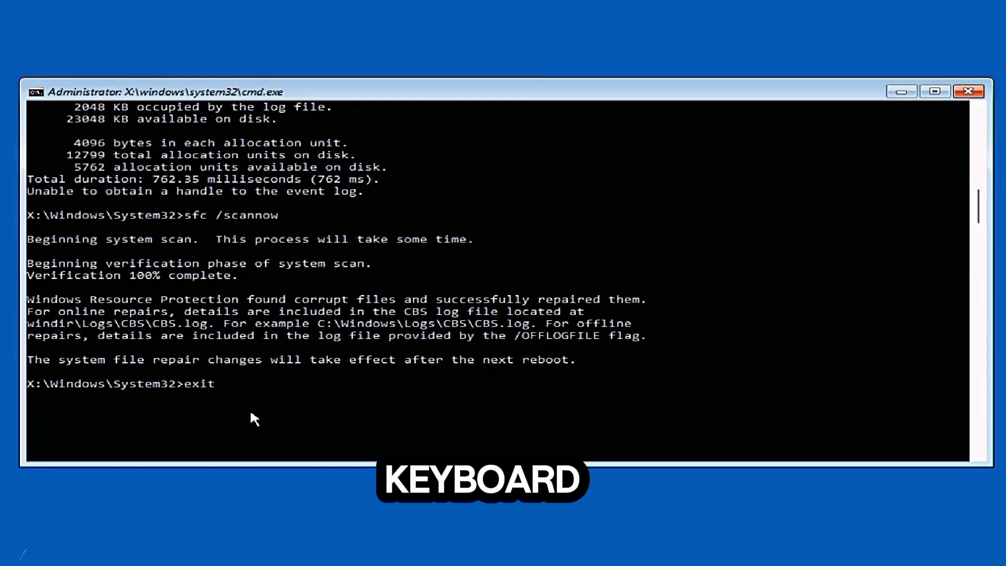
key(Return)
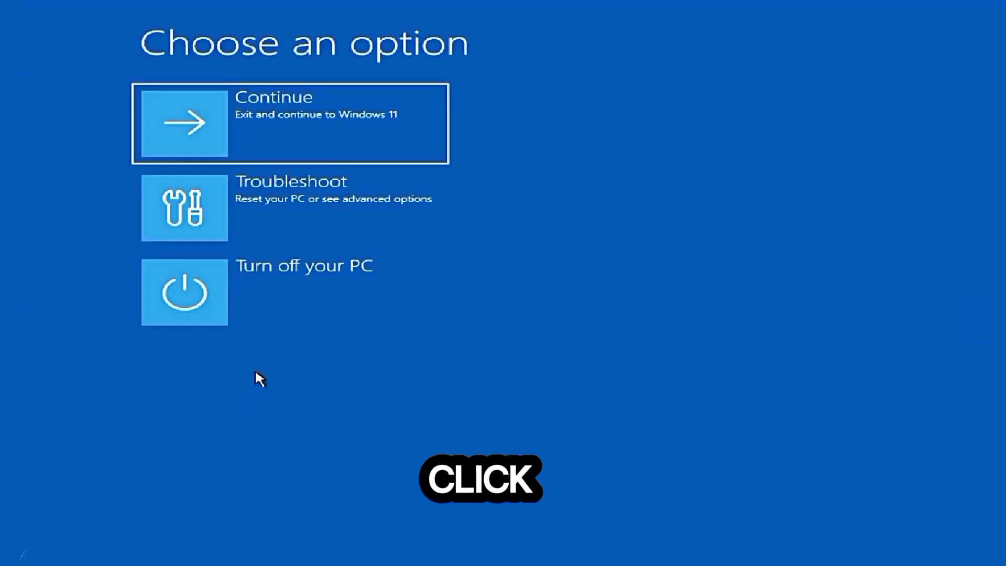
click(278, 134)
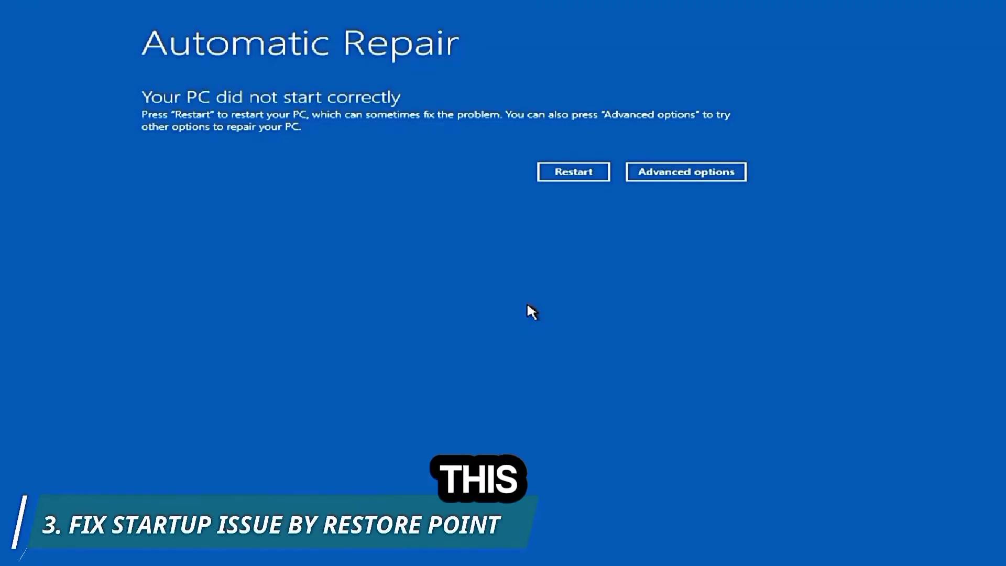
- Launch the System Restore wizard through the advanced troubleshooting options of the Automatic Repair screen
click(667, 176)
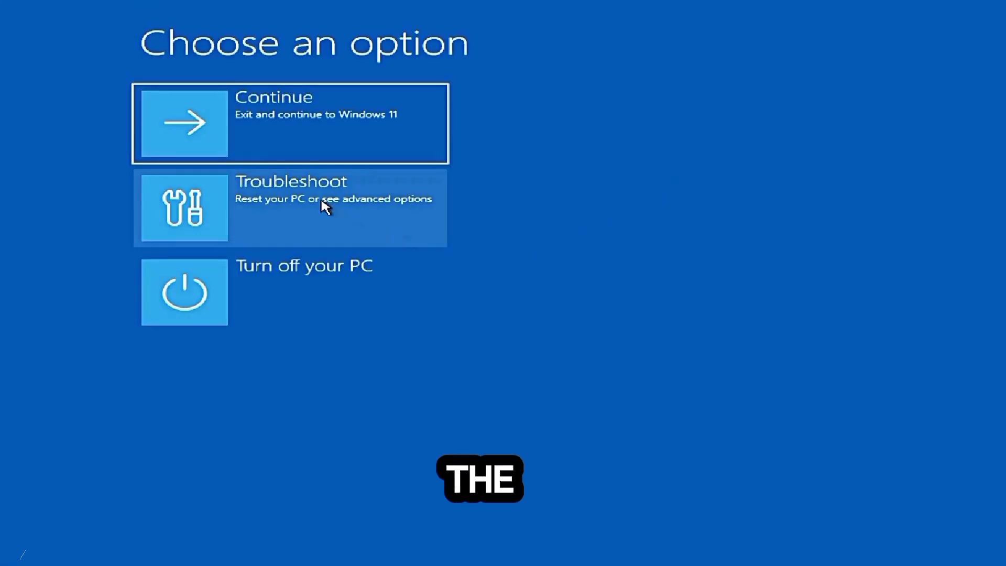
click(300, 200)
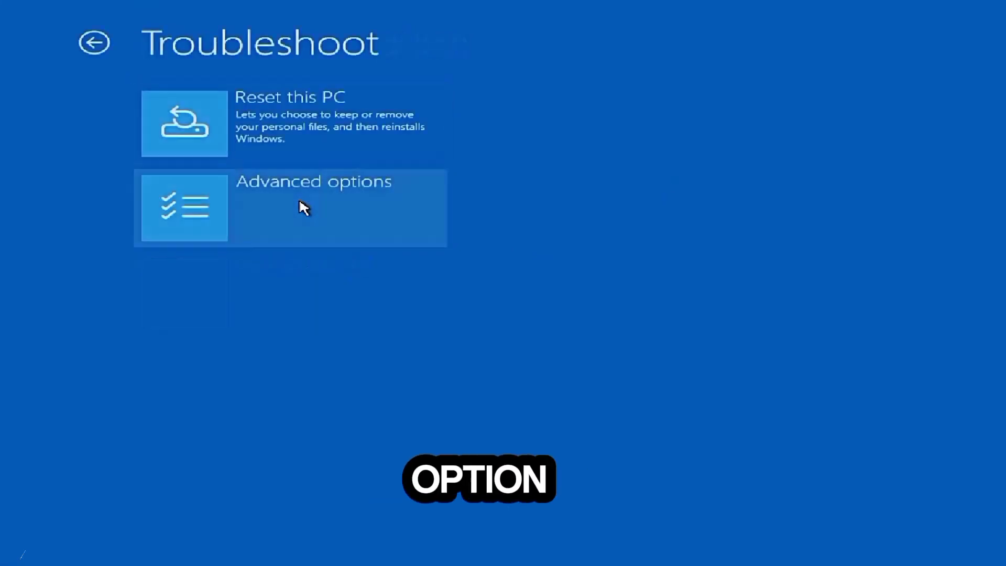
click(292, 207)
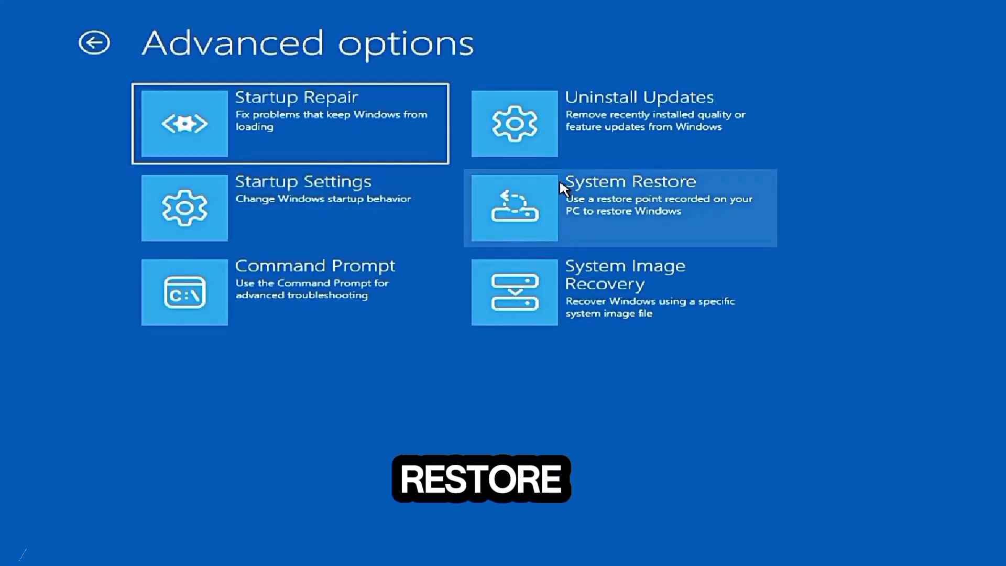
click(618, 218)
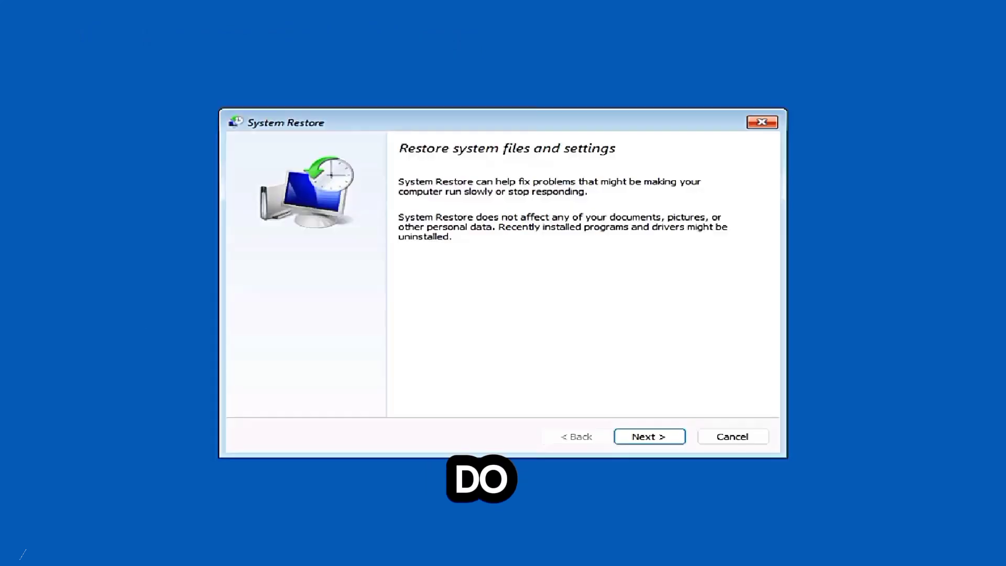
- Restore the system to the manual restore point "Windows 11" from 4/13/2025 6:27:38 AM and restart the computer
click(637, 436)
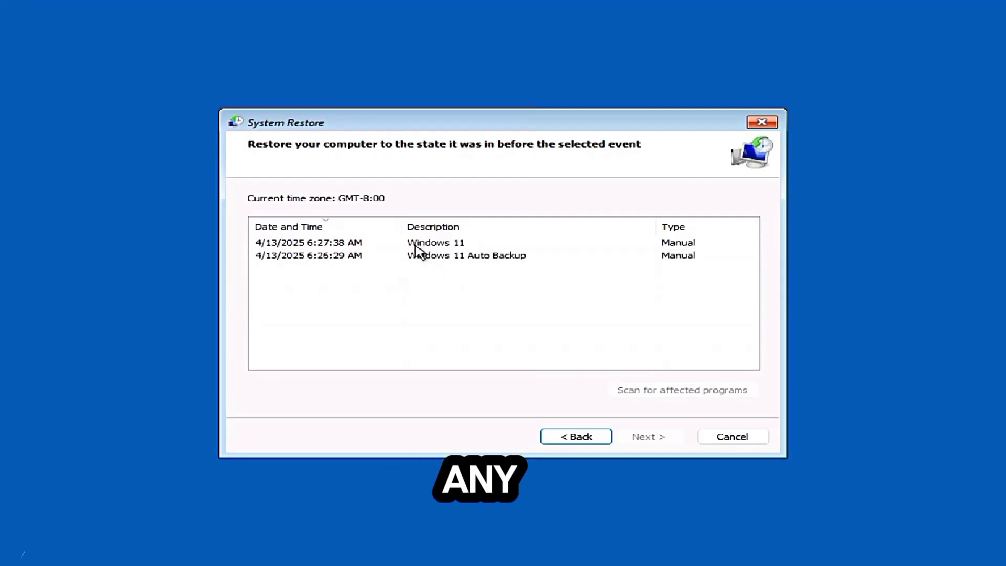
click(431, 244)
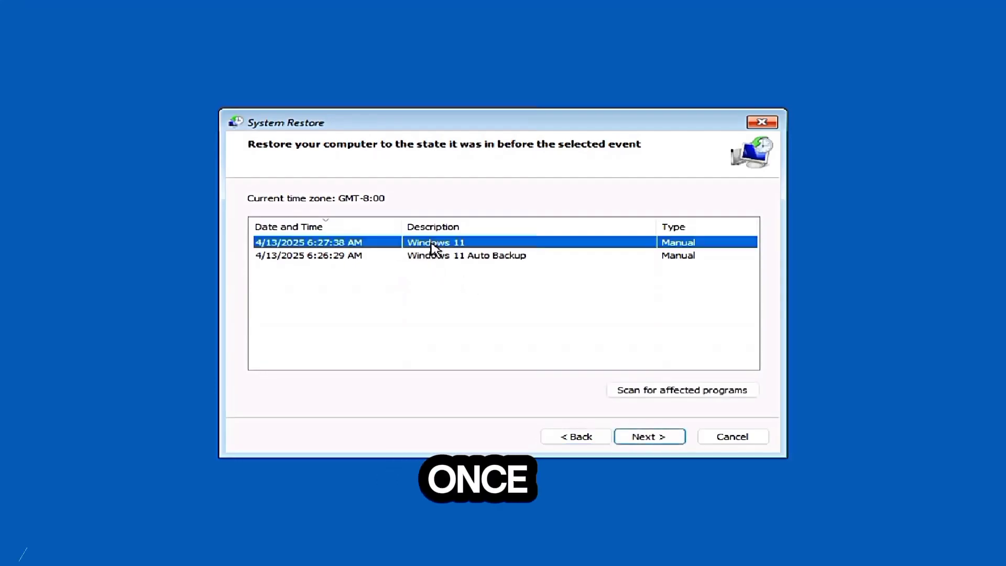
click(639, 439)
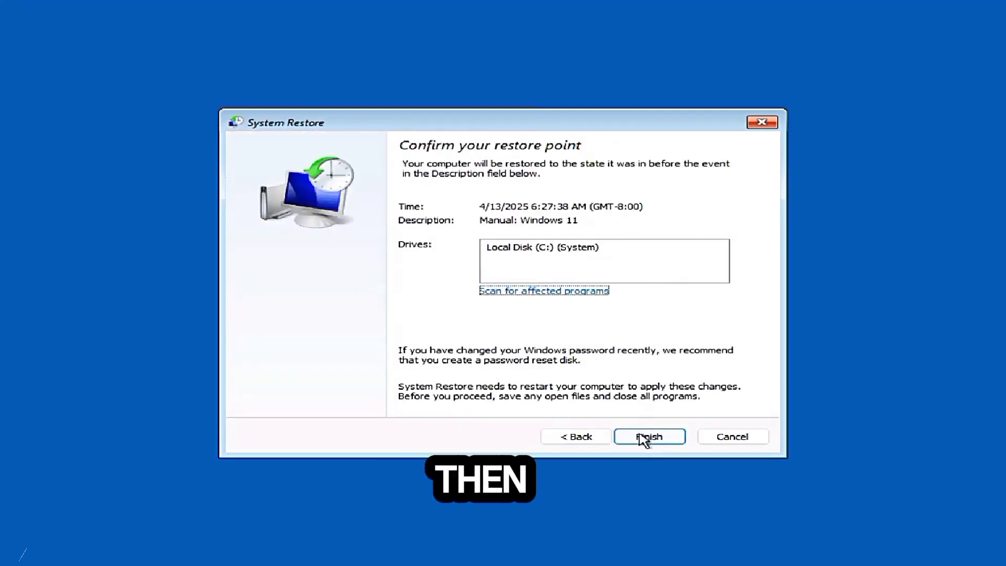
click(644, 439)
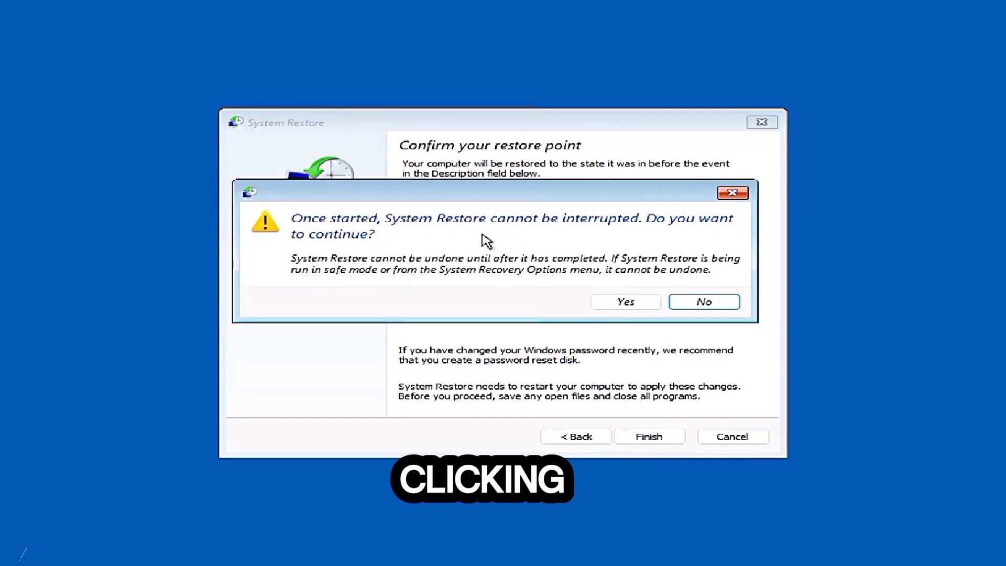
click(616, 306)
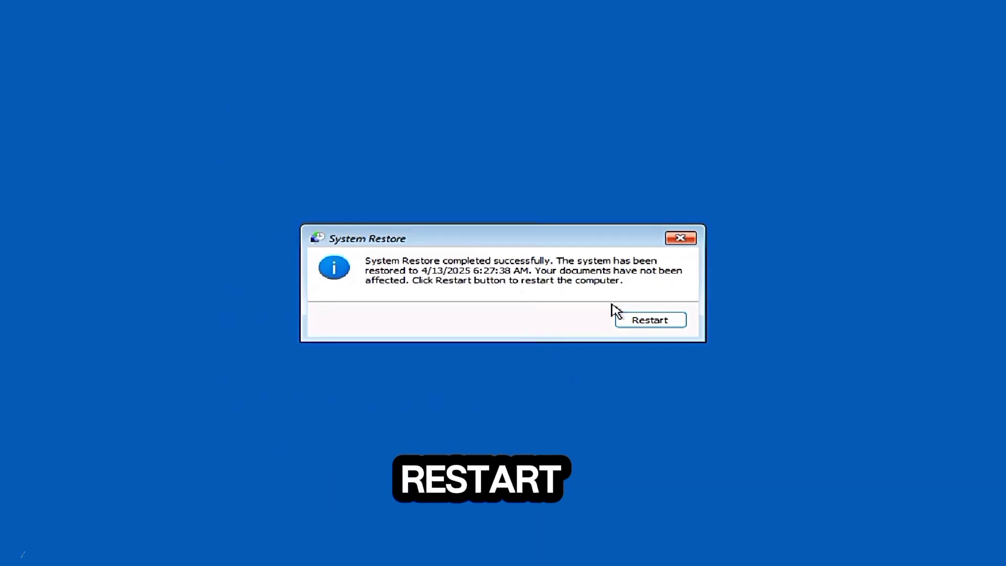
click(640, 322)
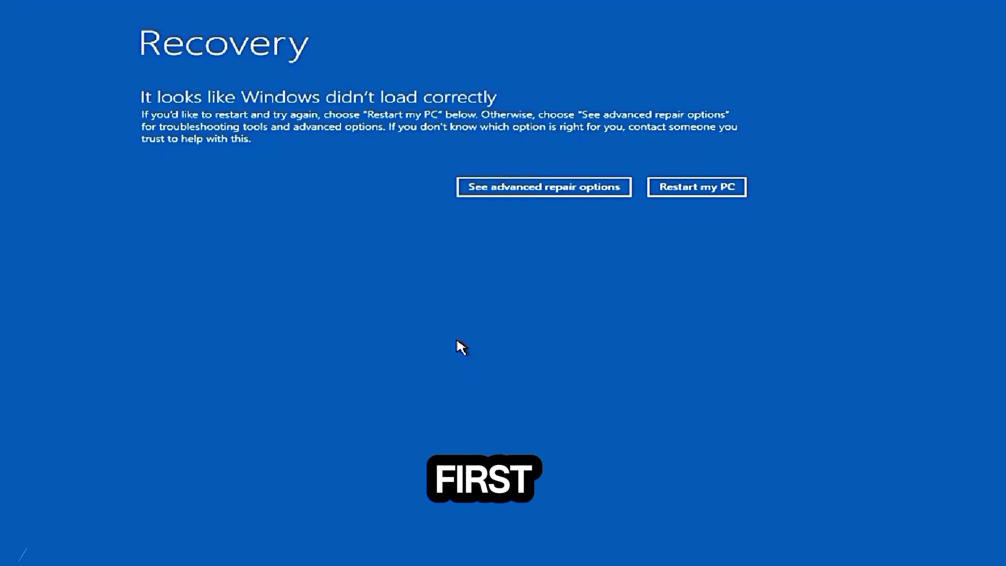
- Restart through the advanced repair options into Startup Settings and boot Windows with Enable Safe Mode
click(522, 196)
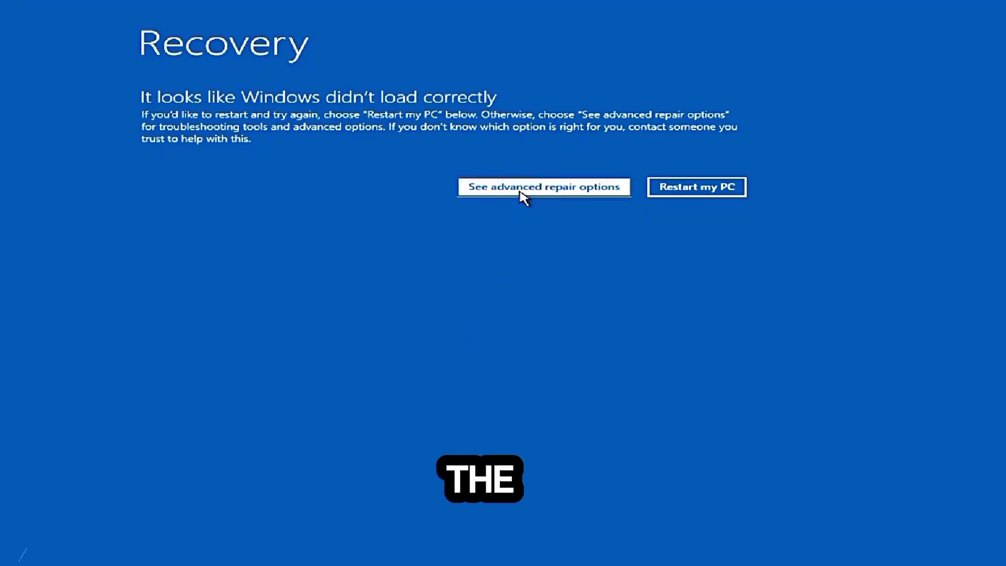
click(295, 199)
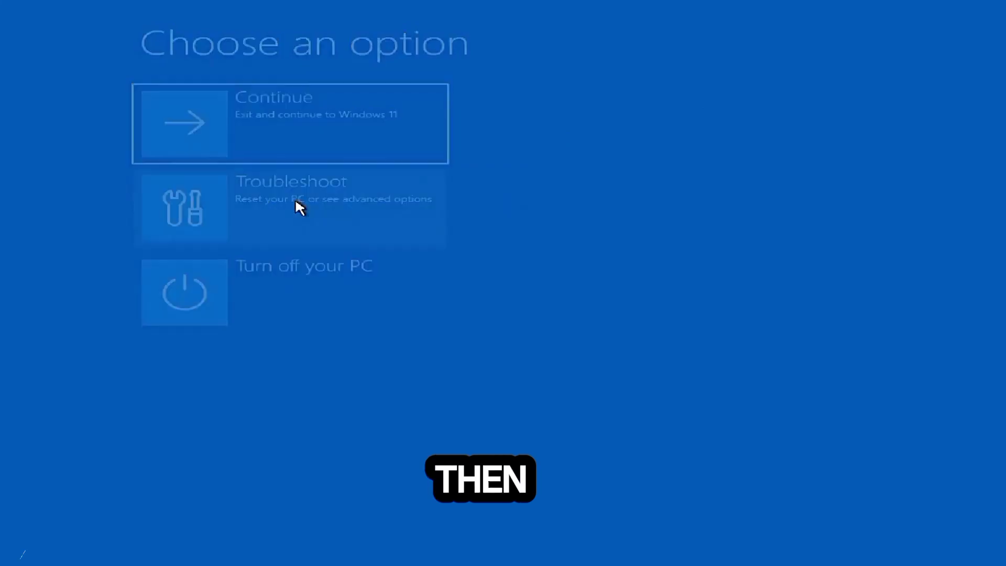
click(288, 212)
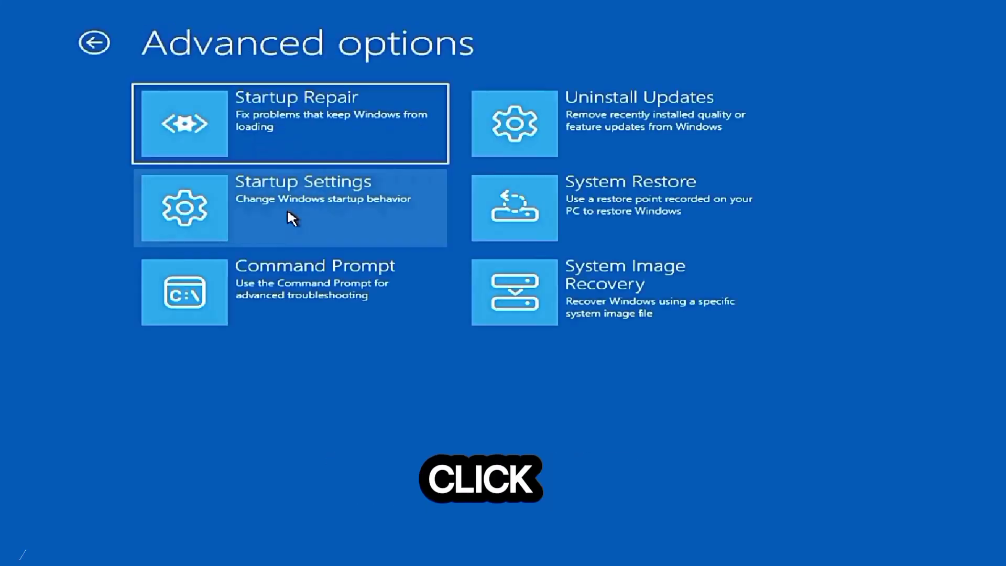
click(286, 212)
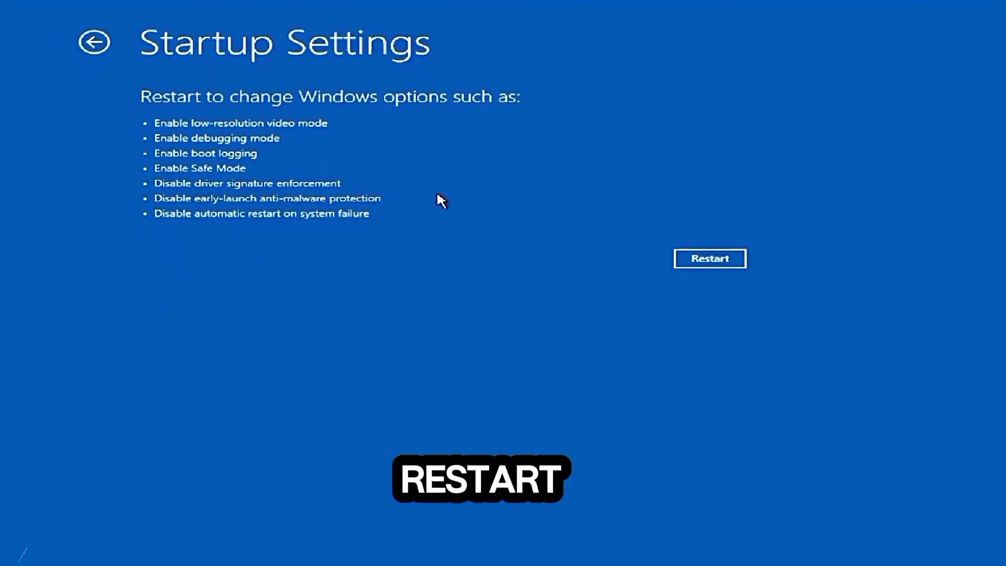
click(699, 260)
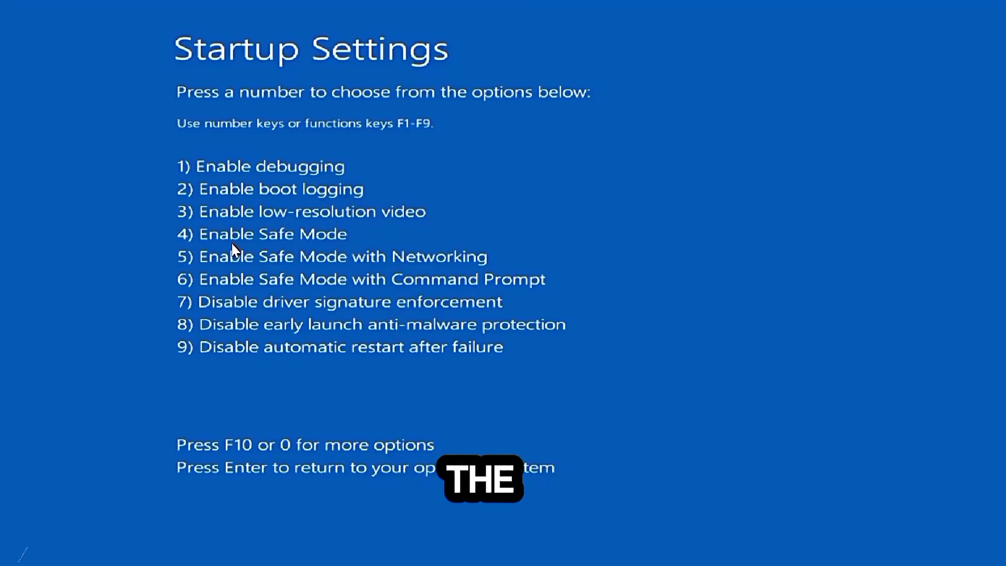
key(4)
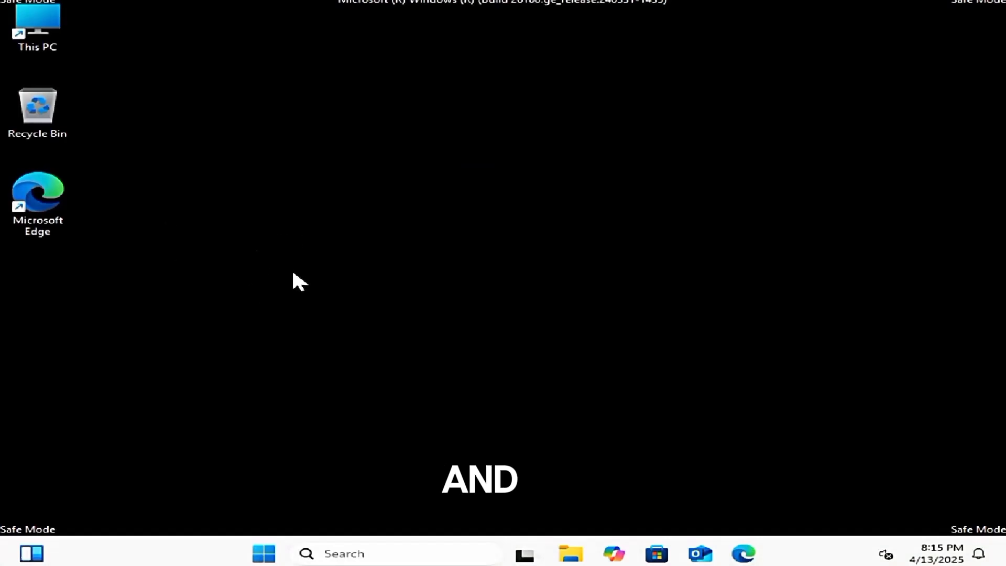
- View the uninstall option for Microsoft OneDrive among the installed apps in Settings, then dismiss it and close Settings
click(264, 553)
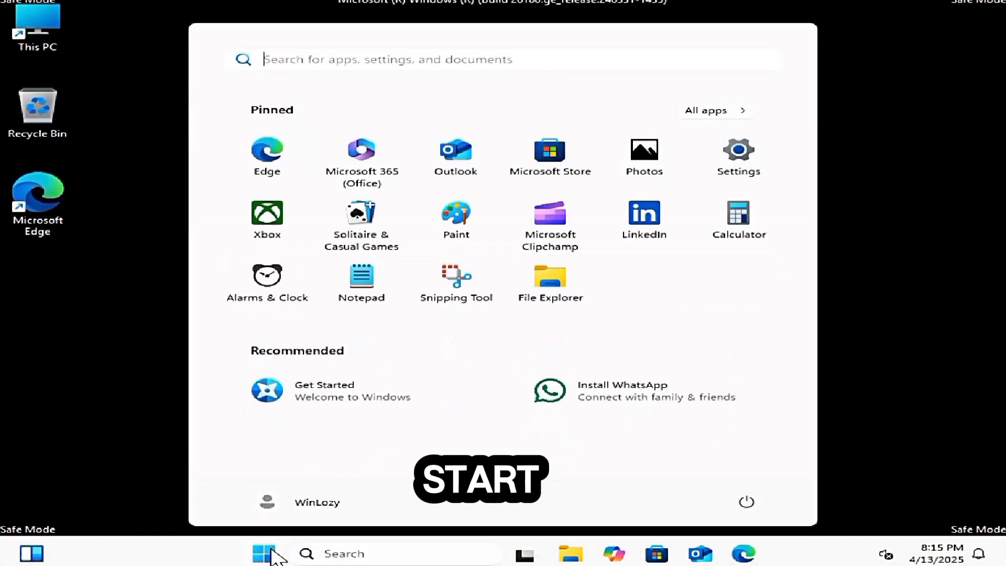
click(741, 172)
click(75, 275)
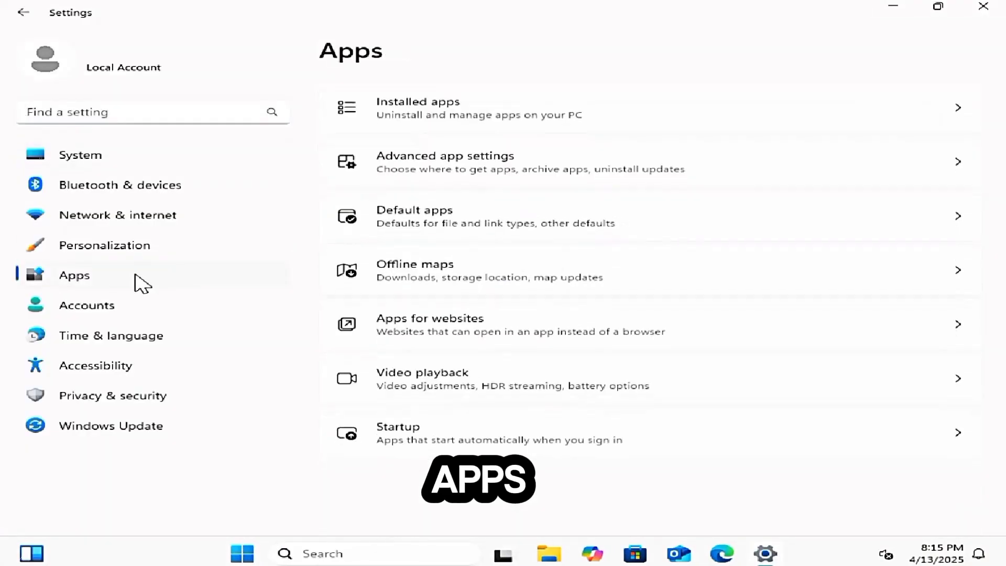
click(425, 127)
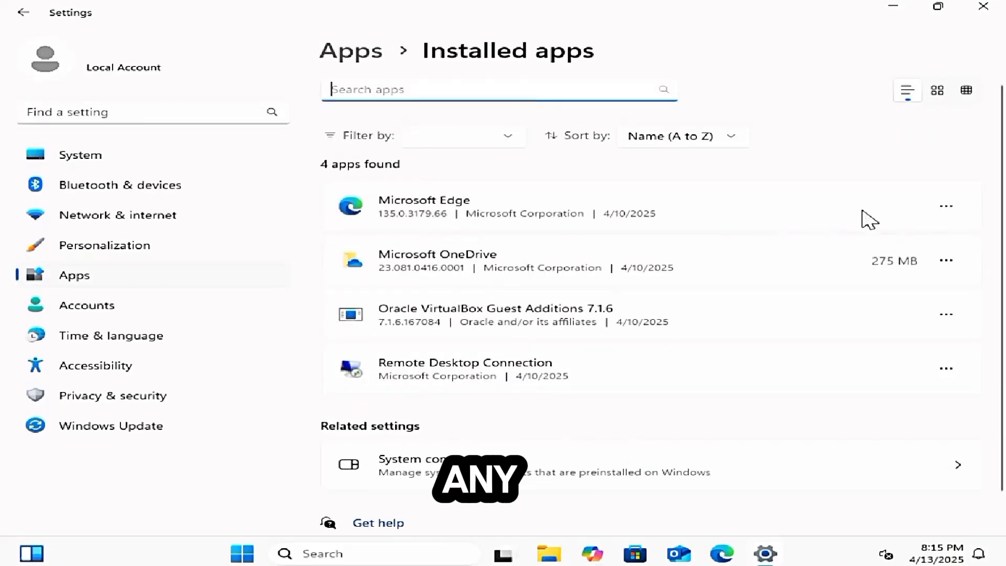
click(945, 260)
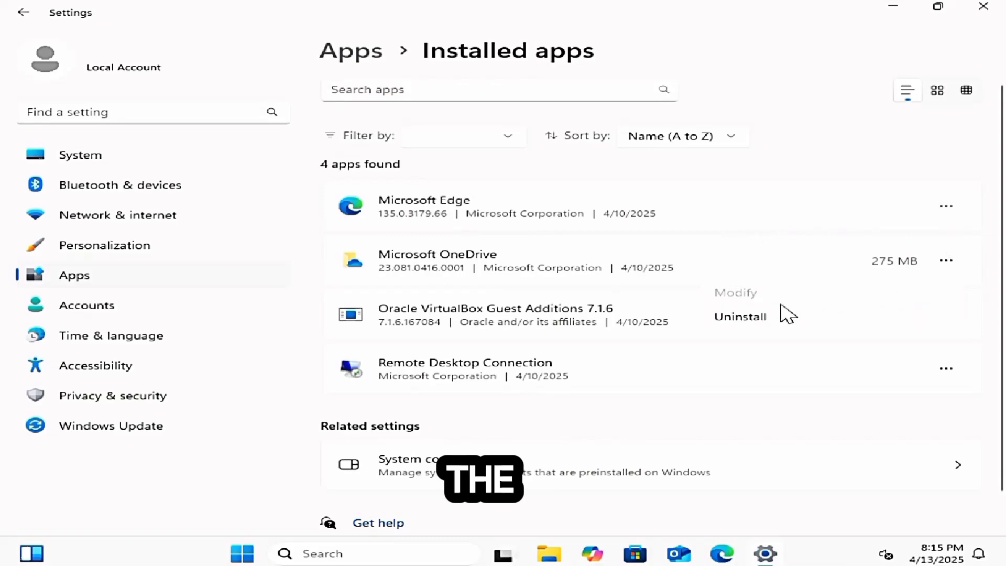
click(835, 178)
click(993, 21)
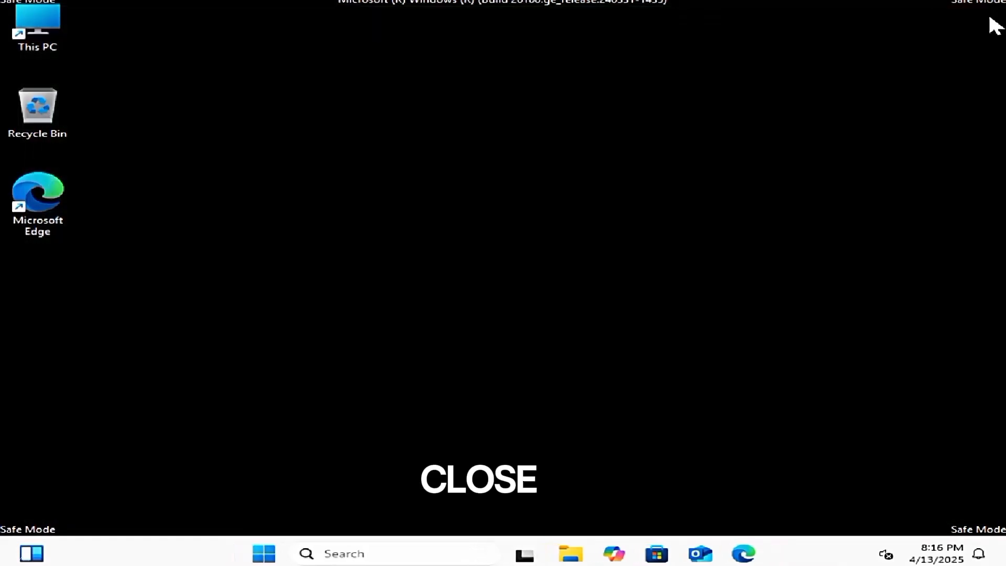
- Search Windows for "disk cleanup" and open the Disk Cleanup app
click(439, 552)
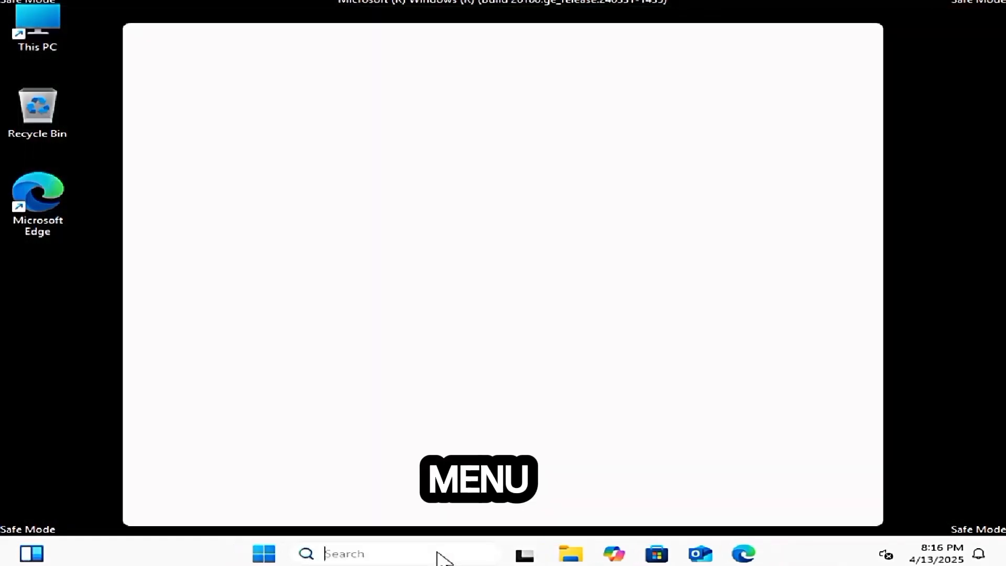
text(disk cleanup)
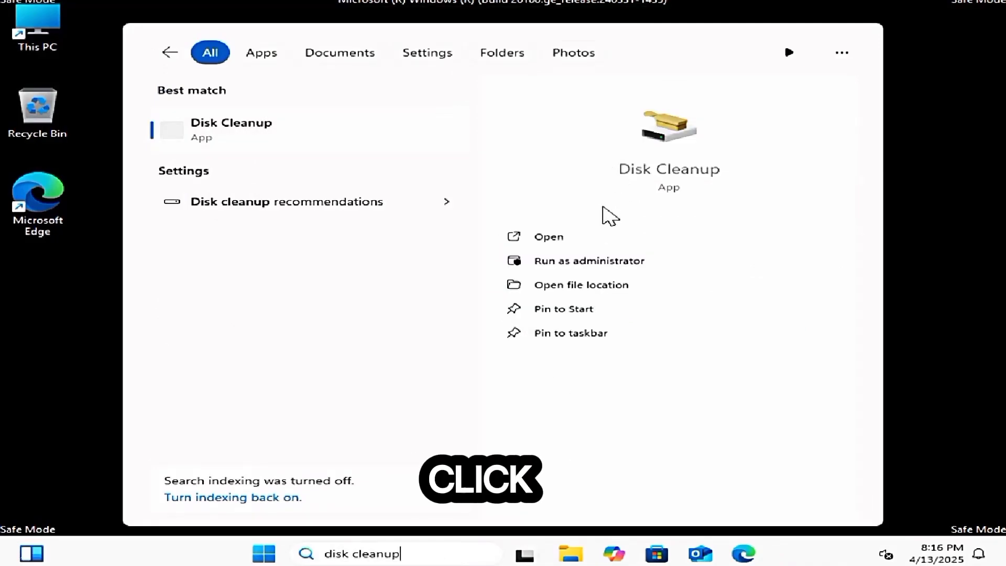
click(548, 238)
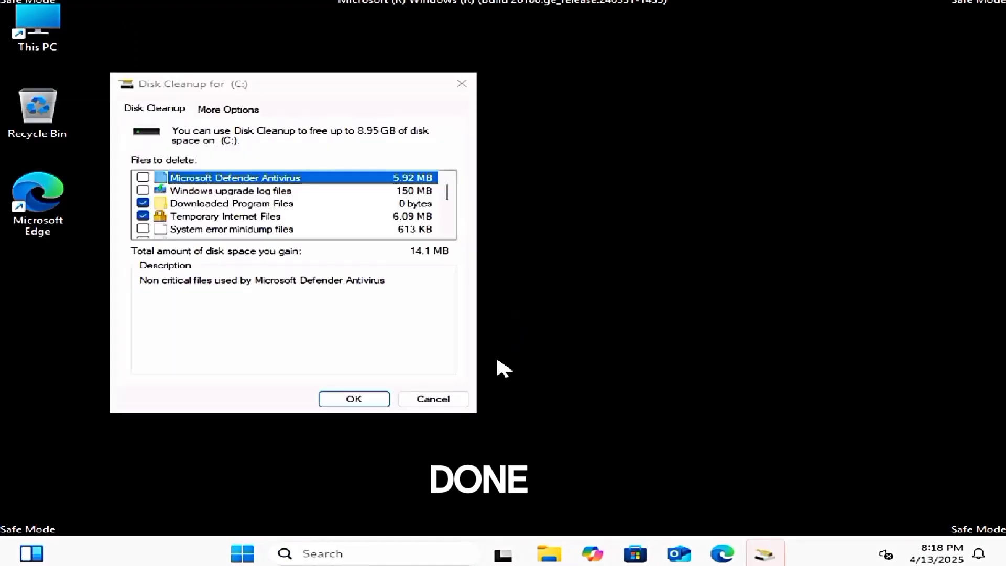
- Mark all file categories on drive C, including previous Windows installations, Recycle Bin and temporary files, and permanently delete them
click(142, 178)
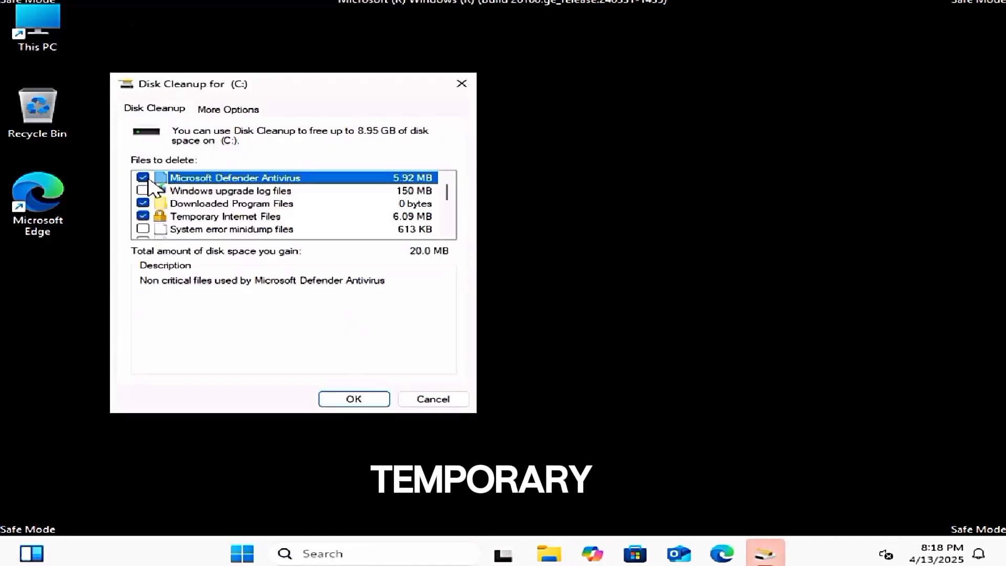
click(142, 190)
scroll(143, 199, down, 1)
click(143, 190)
click(143, 204)
scroll(145, 214, down, 1)
click(143, 215)
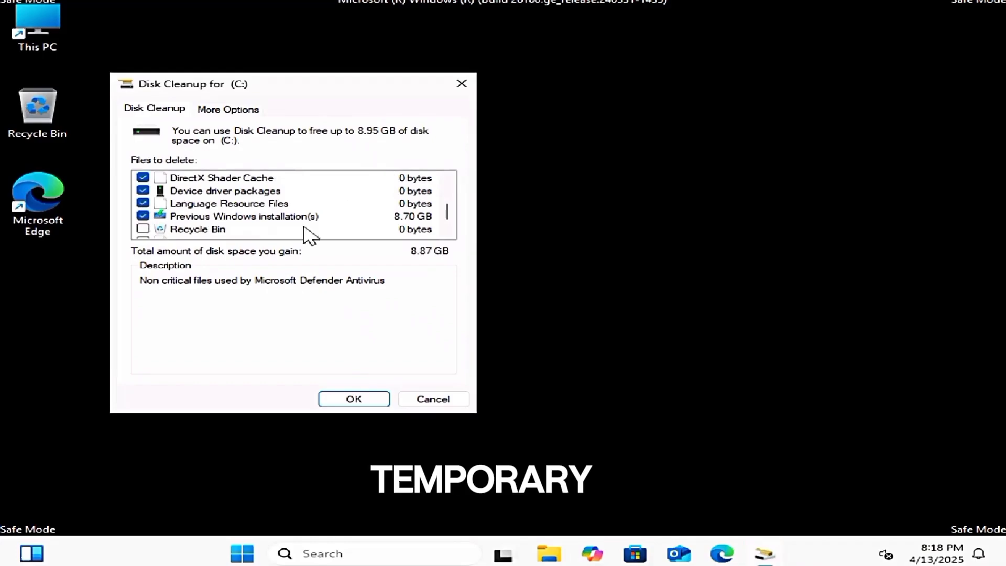
scroll(254, 218, down, 1)
click(143, 203)
click(142, 215)
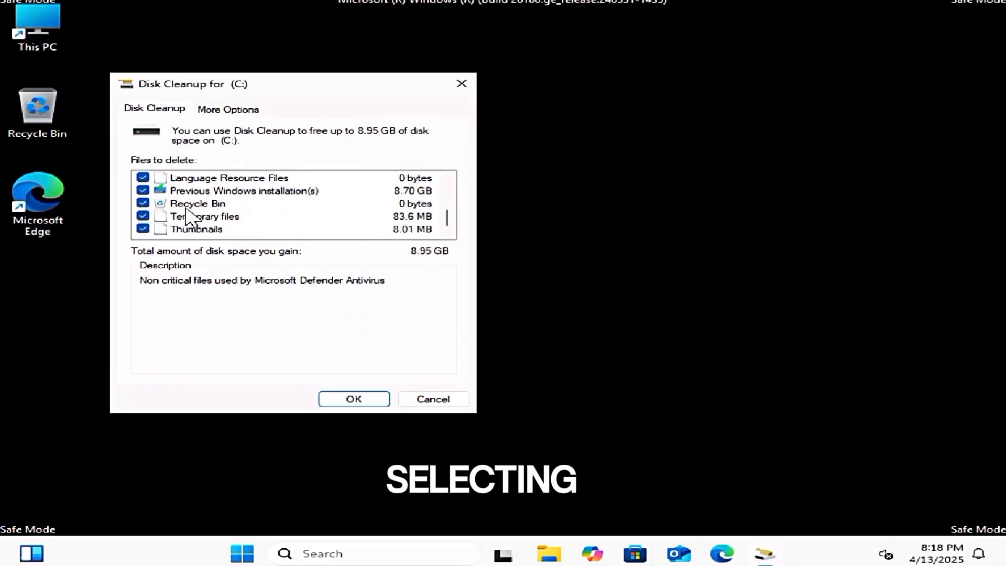
click(348, 401)
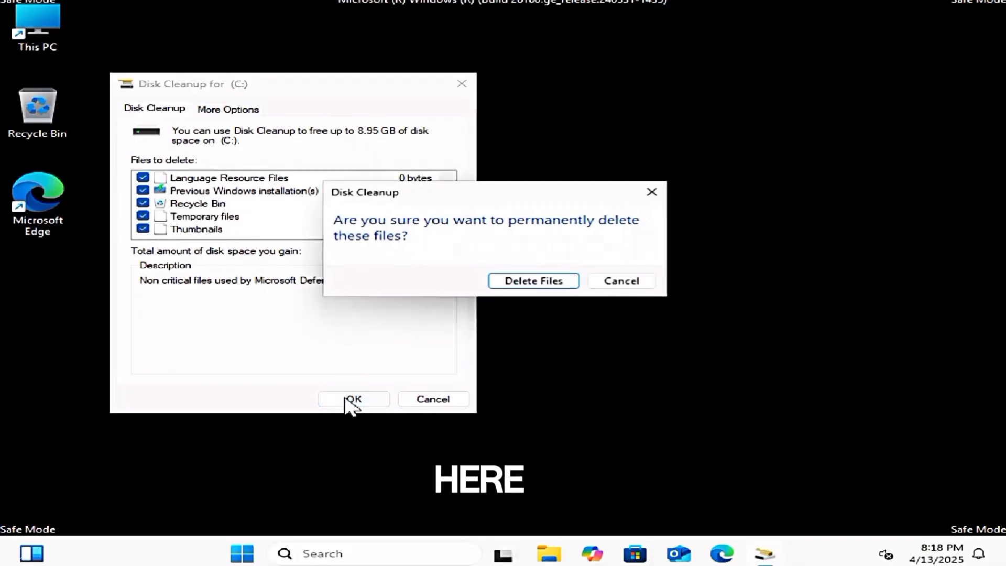
click(529, 280)
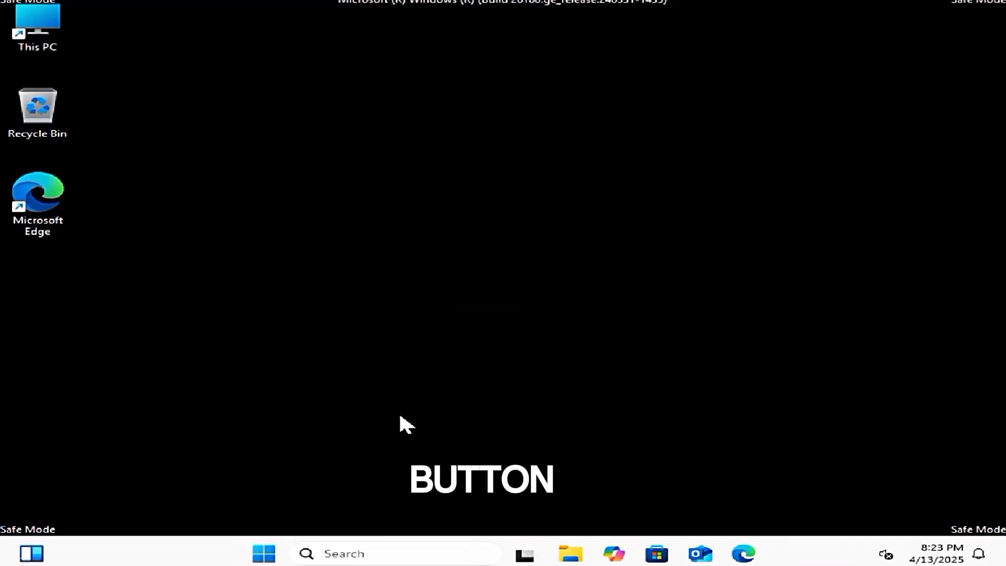
- Restart the computer from the Safe Mode desktop
click(264, 554)
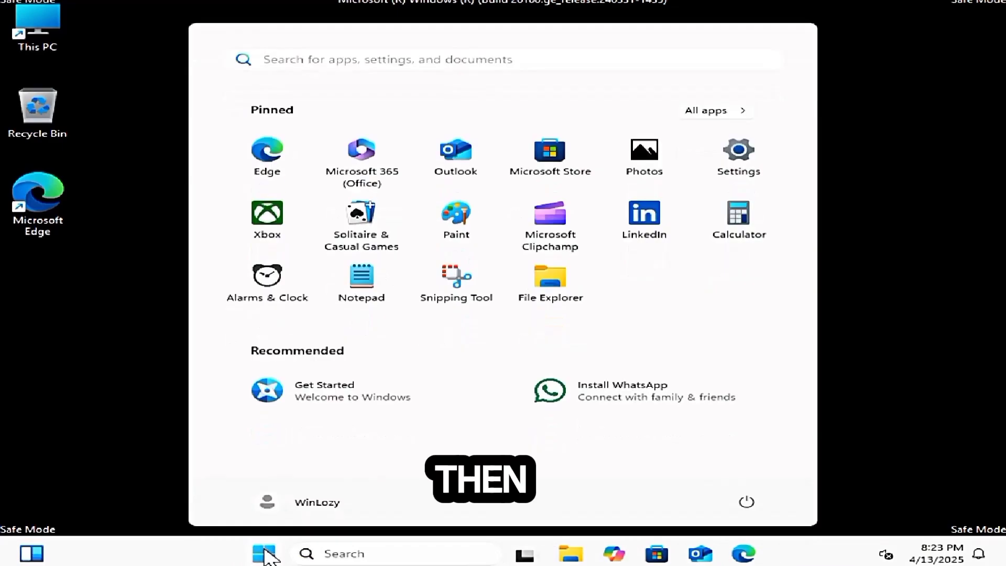
click(745, 503)
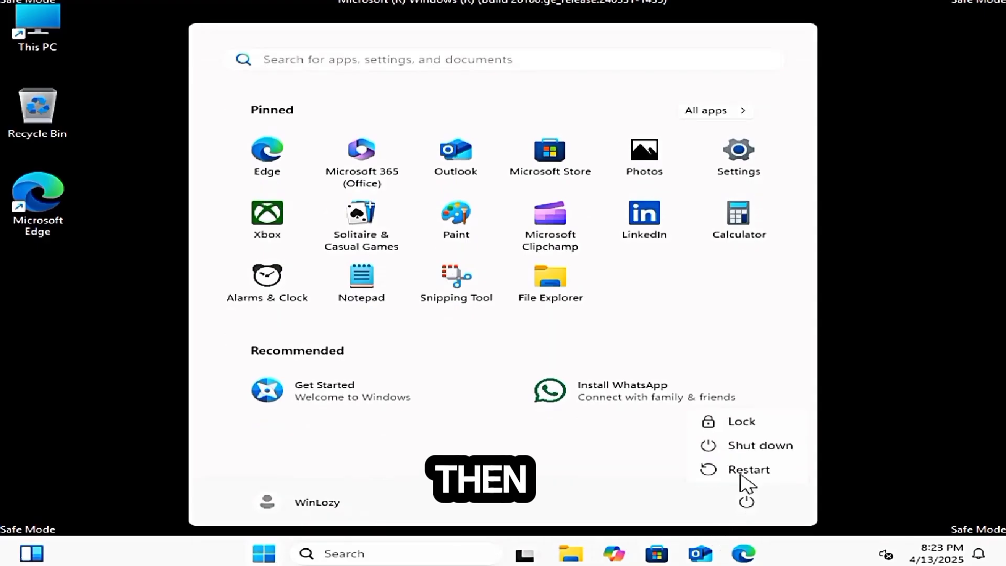
click(740, 468)
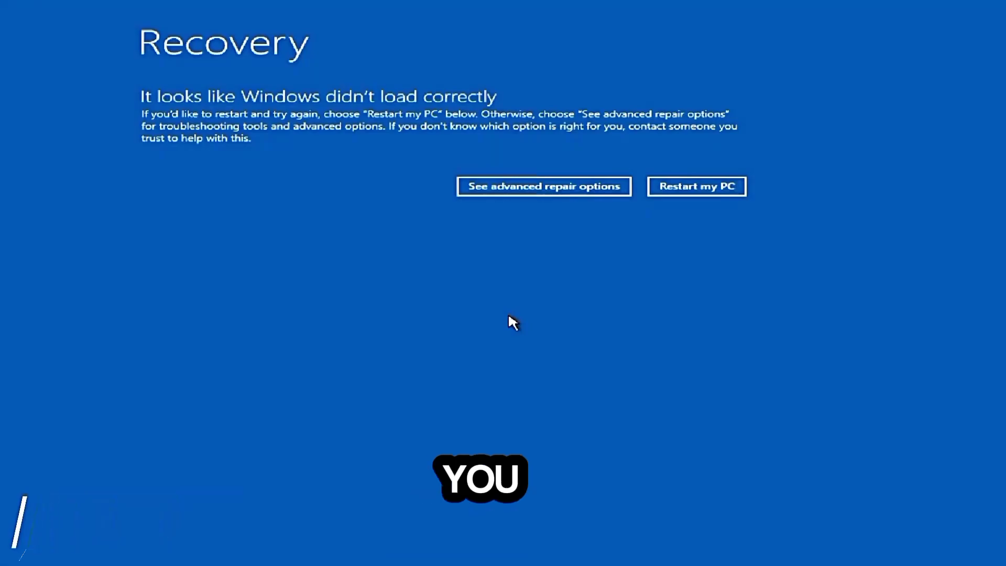
- Reset this PC from the recovery troubleshooting options, choosing Keep my files and Local reinstall
click(511, 190)
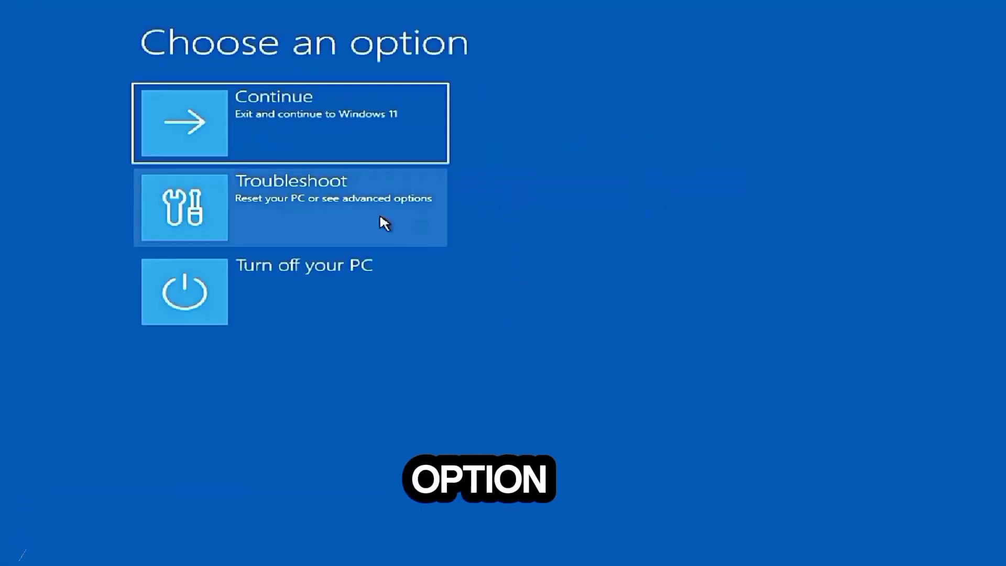
click(283, 216)
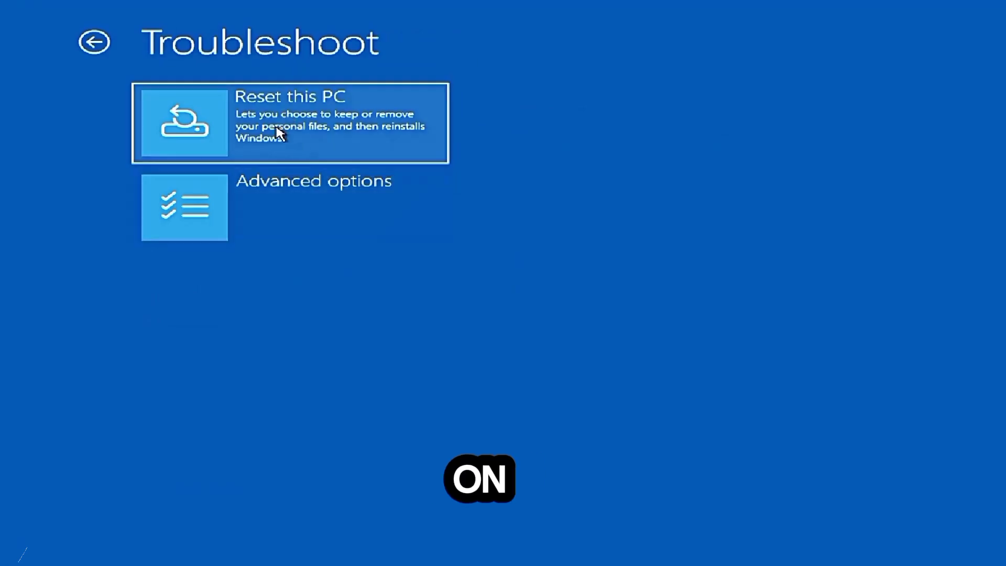
click(302, 137)
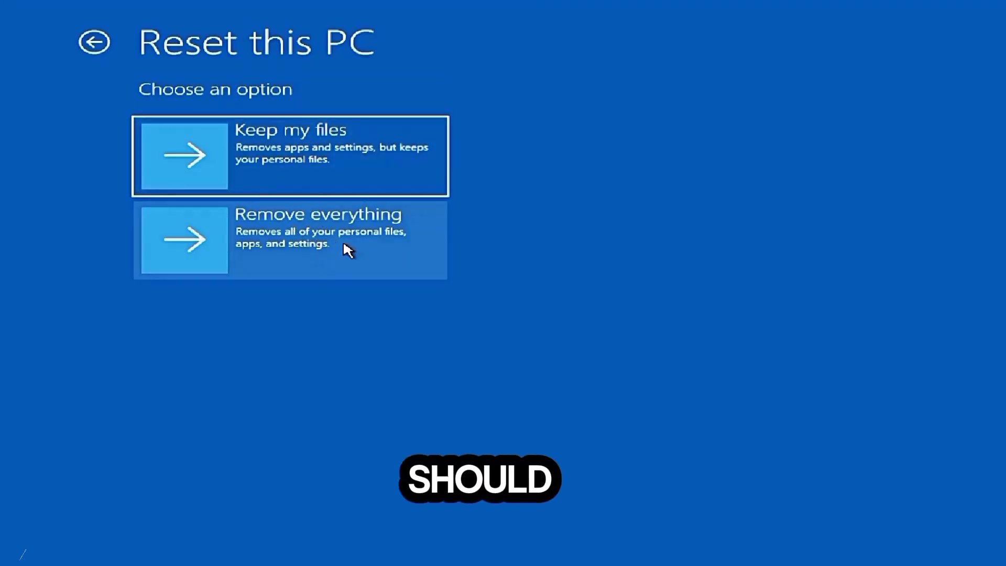
click(309, 172)
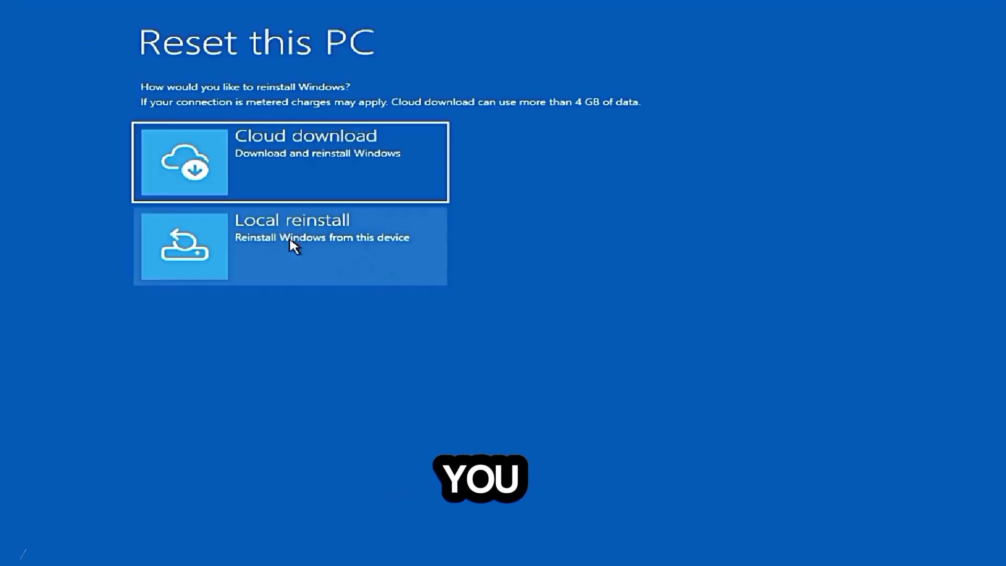
click(302, 246)
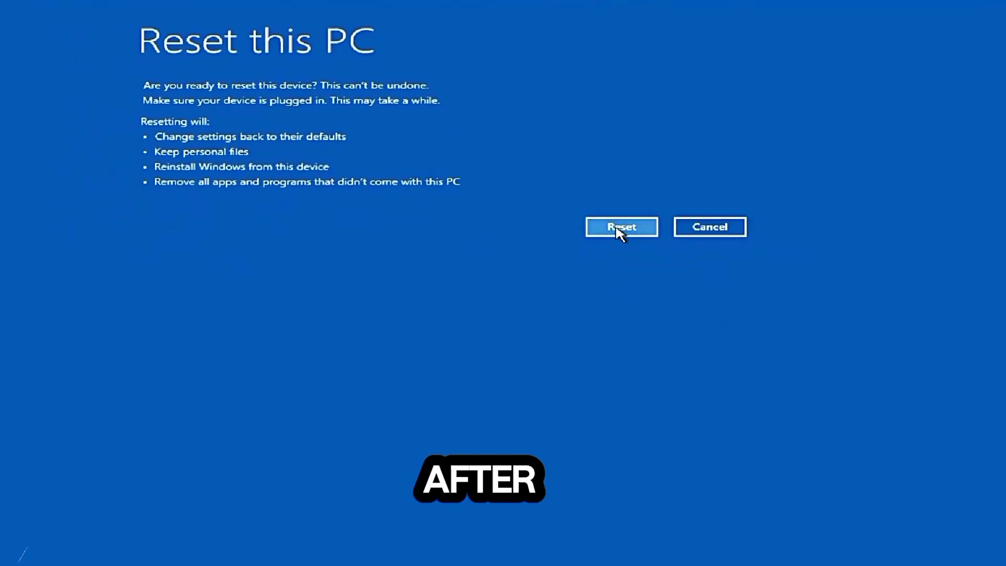
click(612, 228)
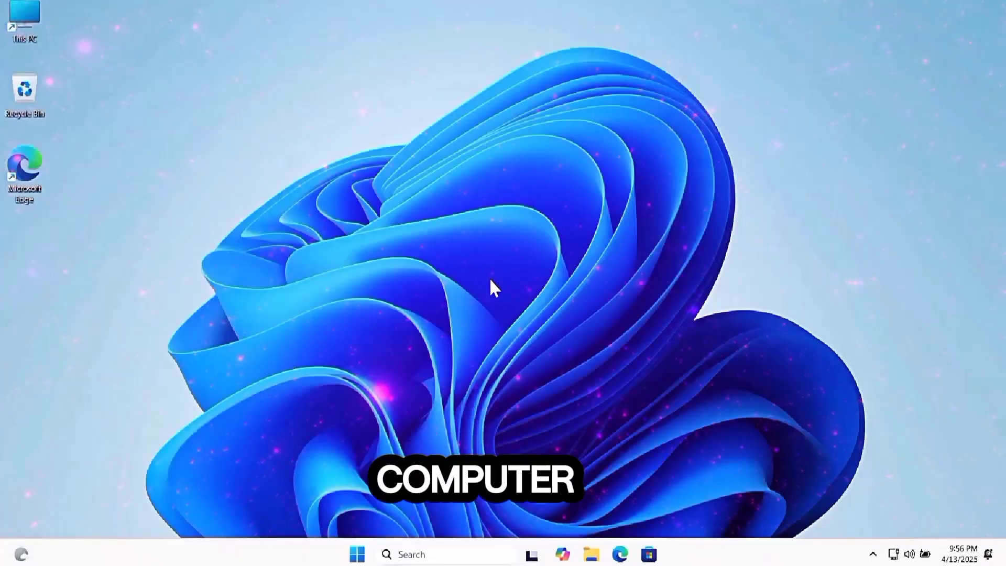
click(358, 554)
click(758, 383)
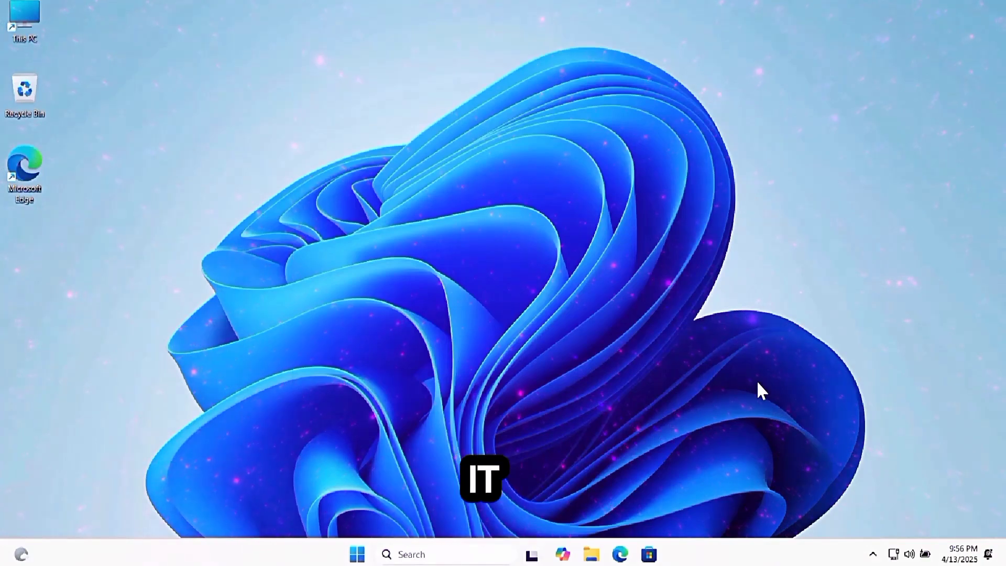